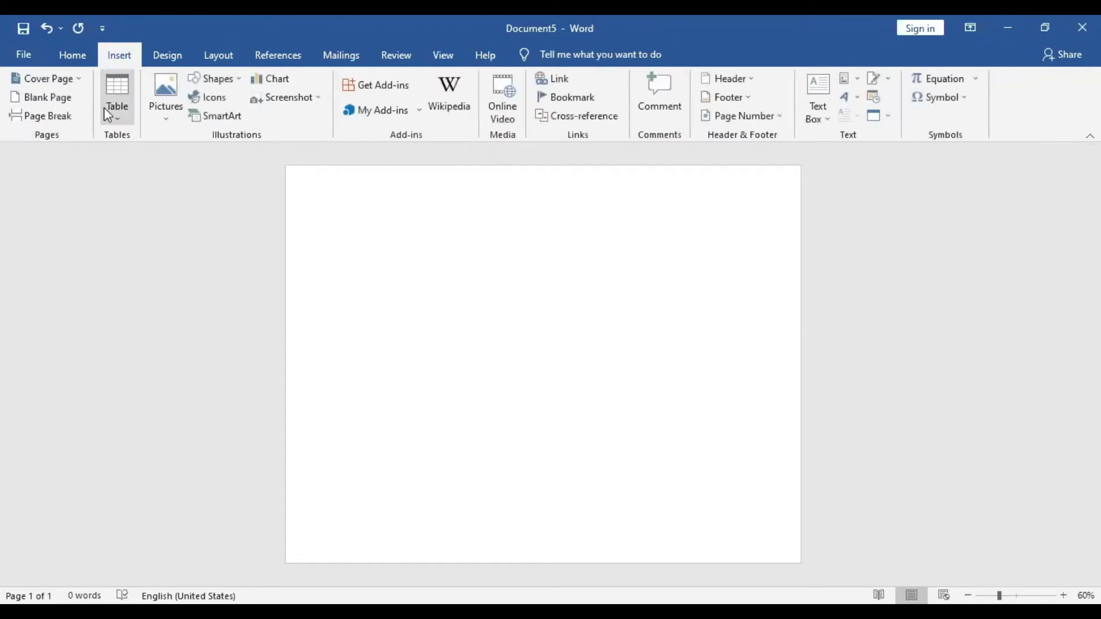
- Insert a 3x3 table on the blank page
left_click(108, 115)
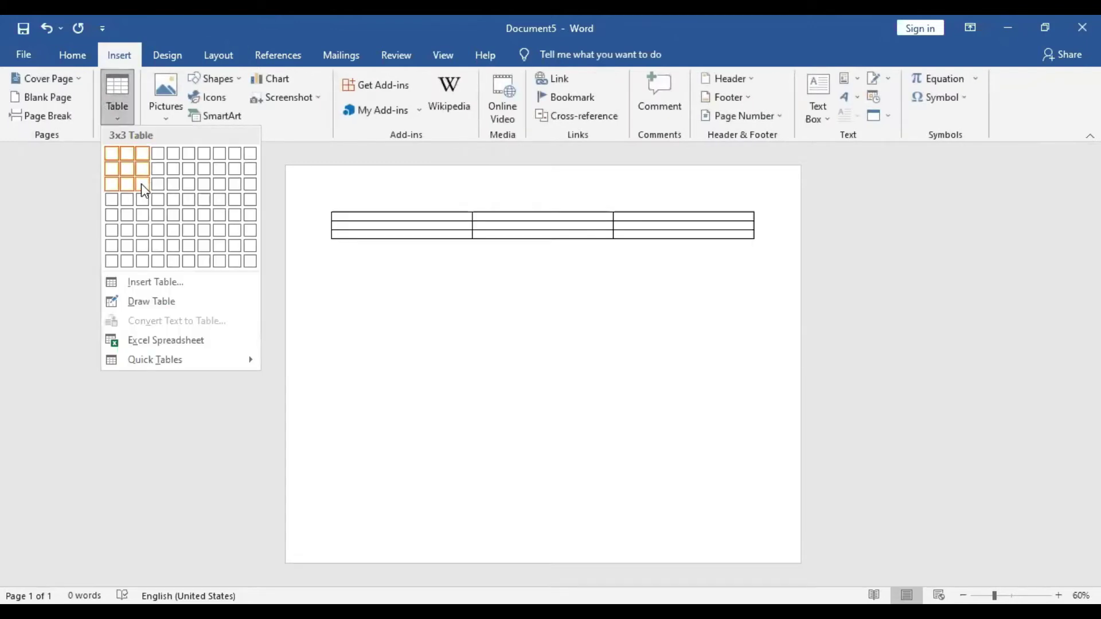
left_click(138, 185)
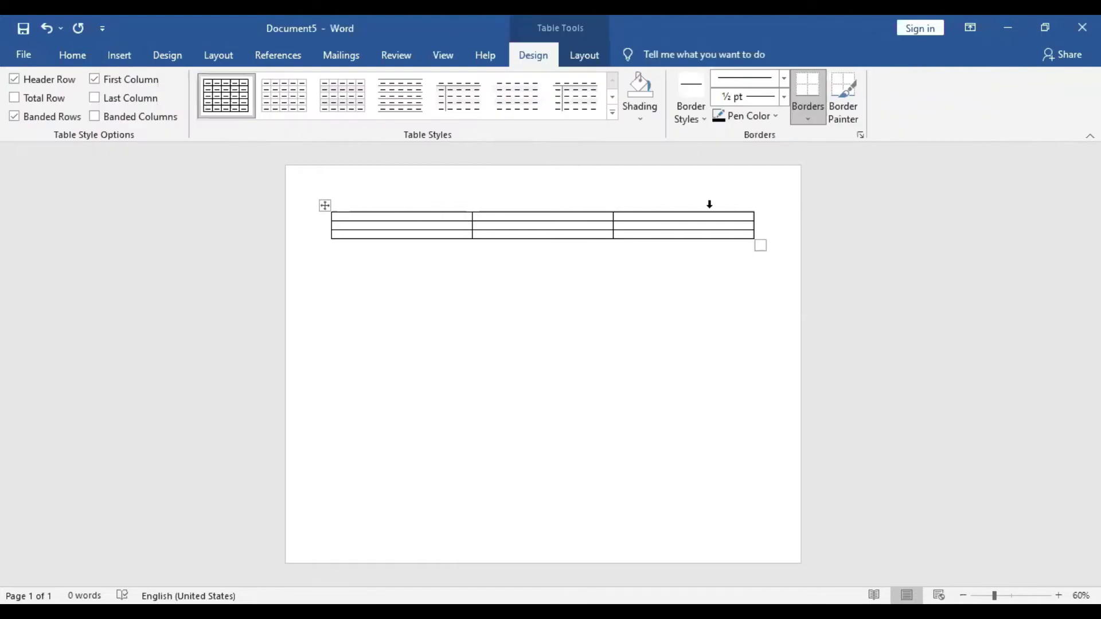
left_click_drag(761, 247, 741, 506)
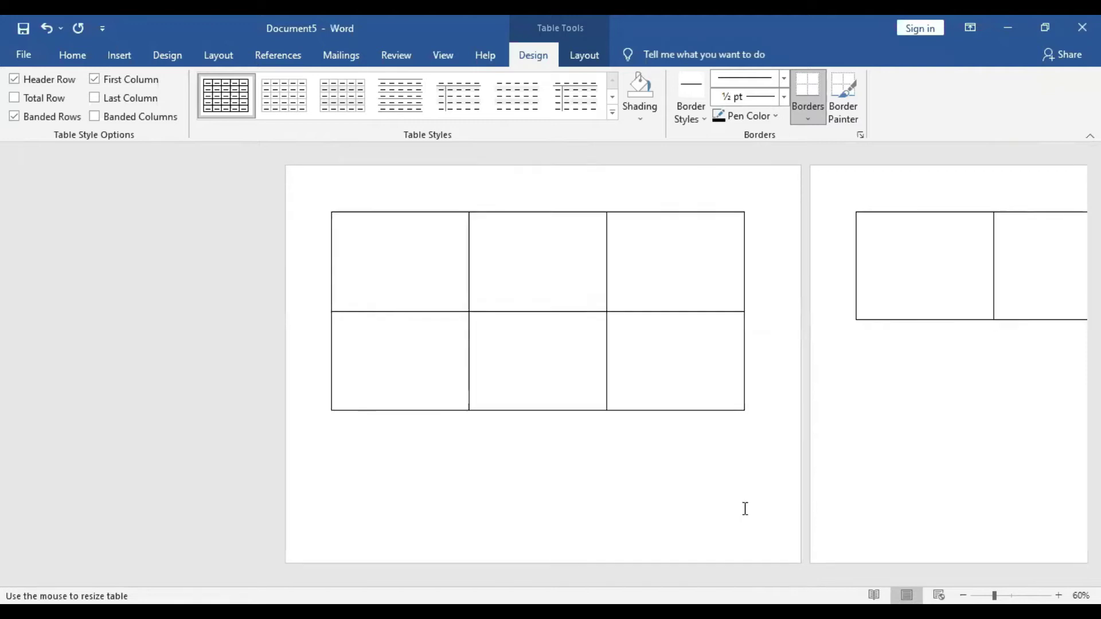
left_click_drag(1011, 326, 484, 465)
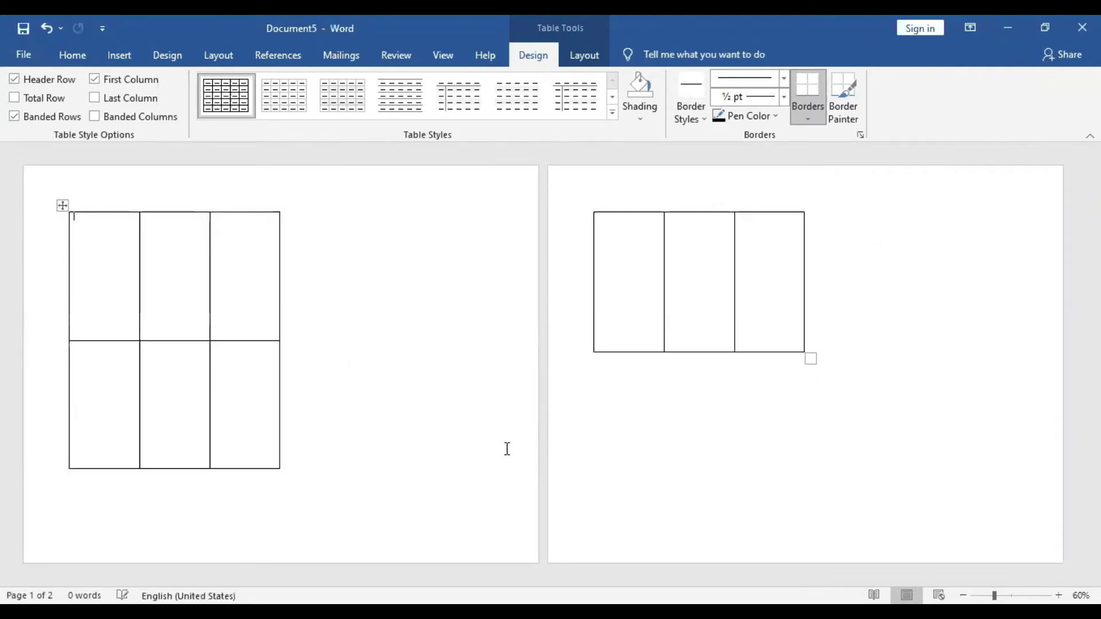
left_click_drag(808, 359, 479, 431)
key("ctrl+z")
key("ctrl+z")
key("ctrl+z")
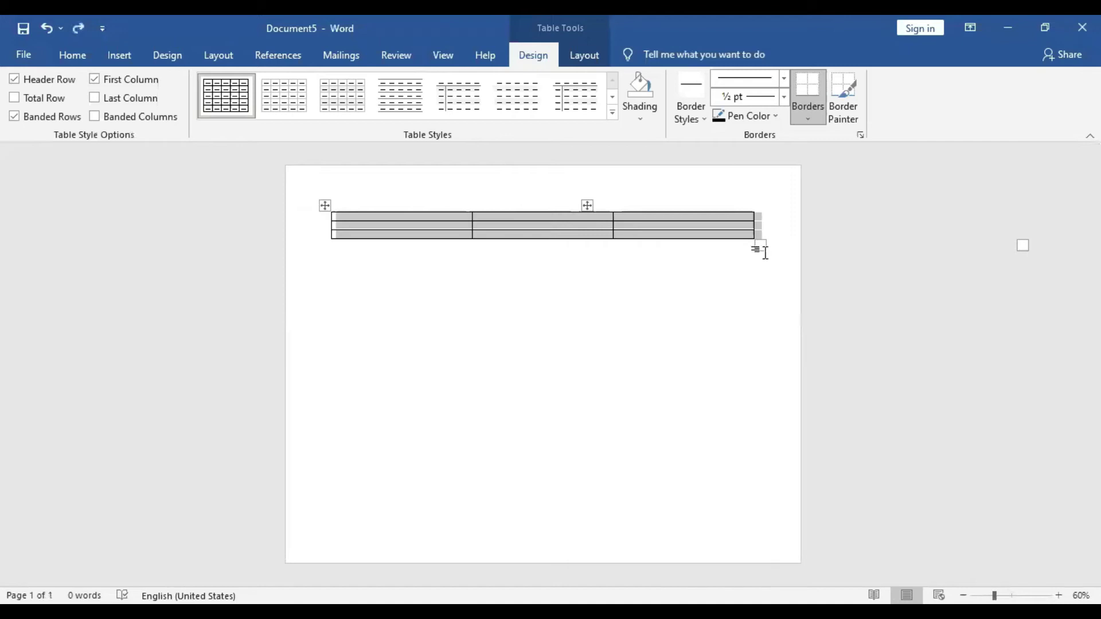
- Stretch the table downward and narrow it slightly so that all three rows stay on the single page
left_click_drag(759, 249, 735, 434)
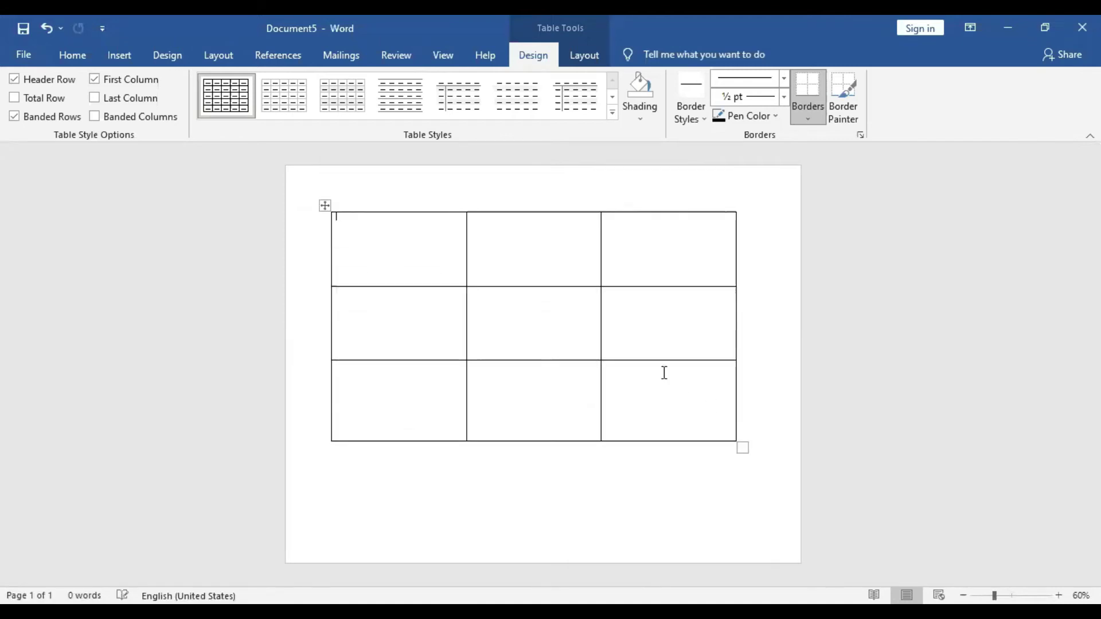
left_click(112, 60)
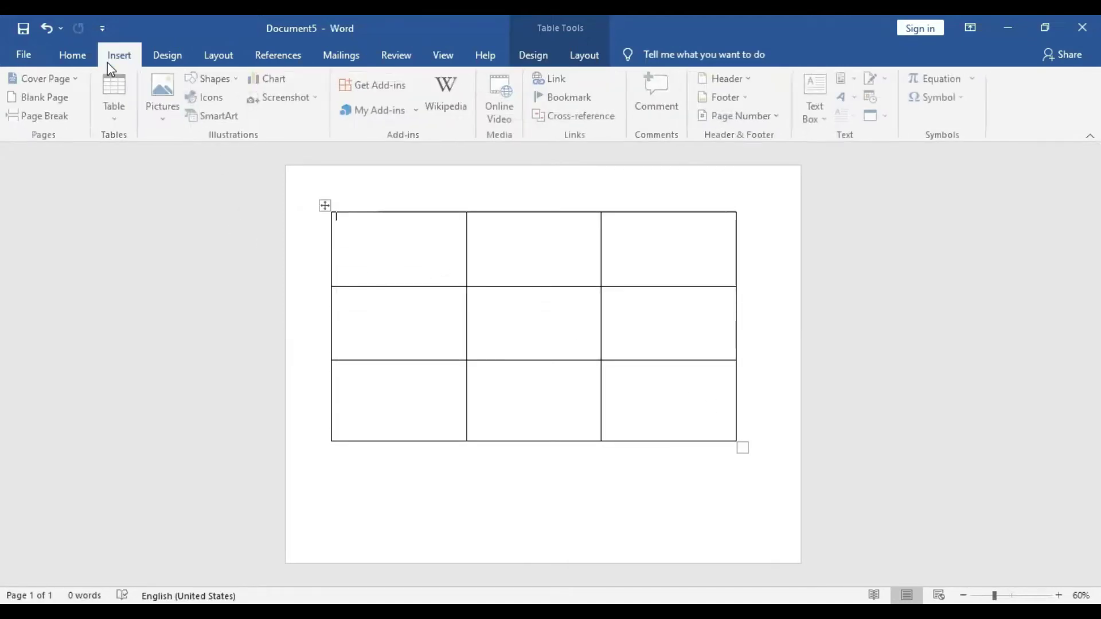
left_click(159, 116)
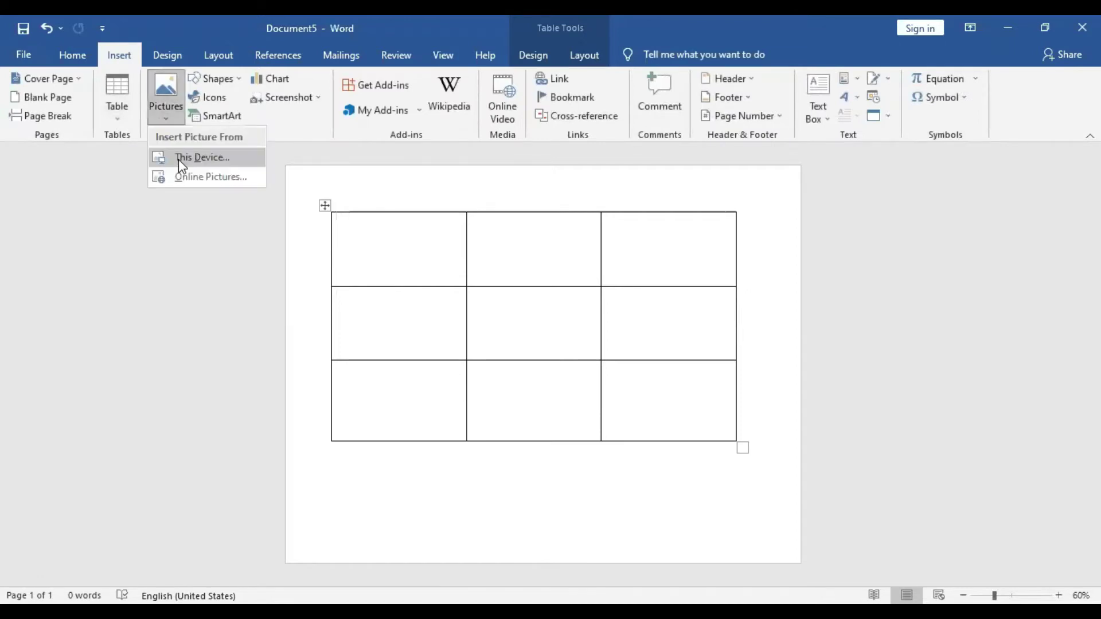
left_click(178, 160)
left_click(534, 28)
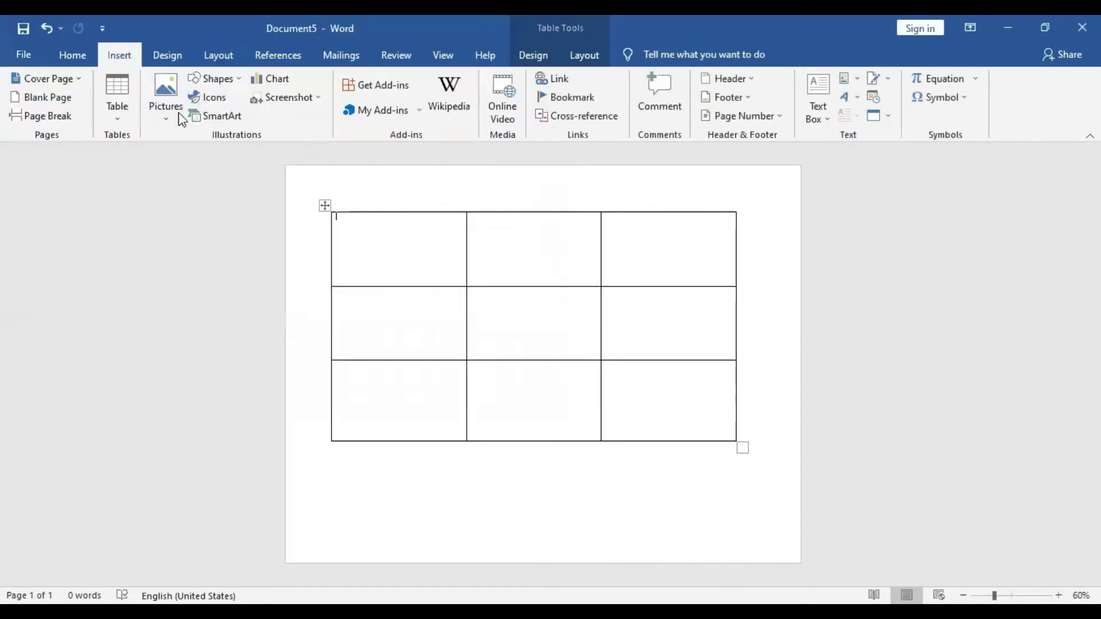
- Insert the Accessibility icon of two people and a wheelchair user in the table's first cell and enlarge it to about 1.66"
left_click(207, 97)
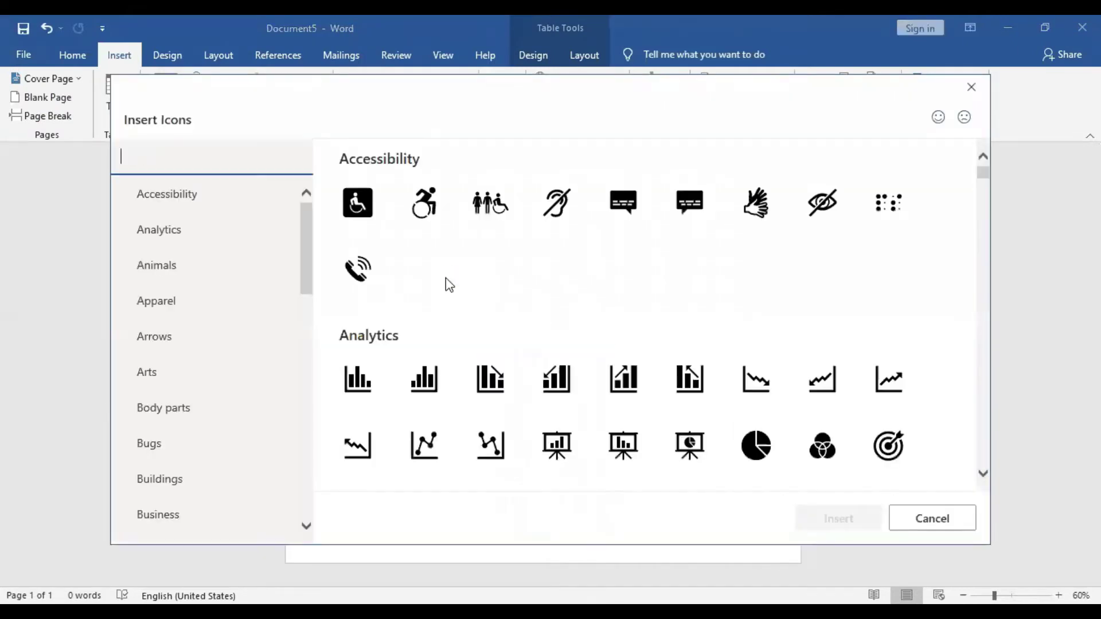
left_click(493, 218)
left_click(835, 519)
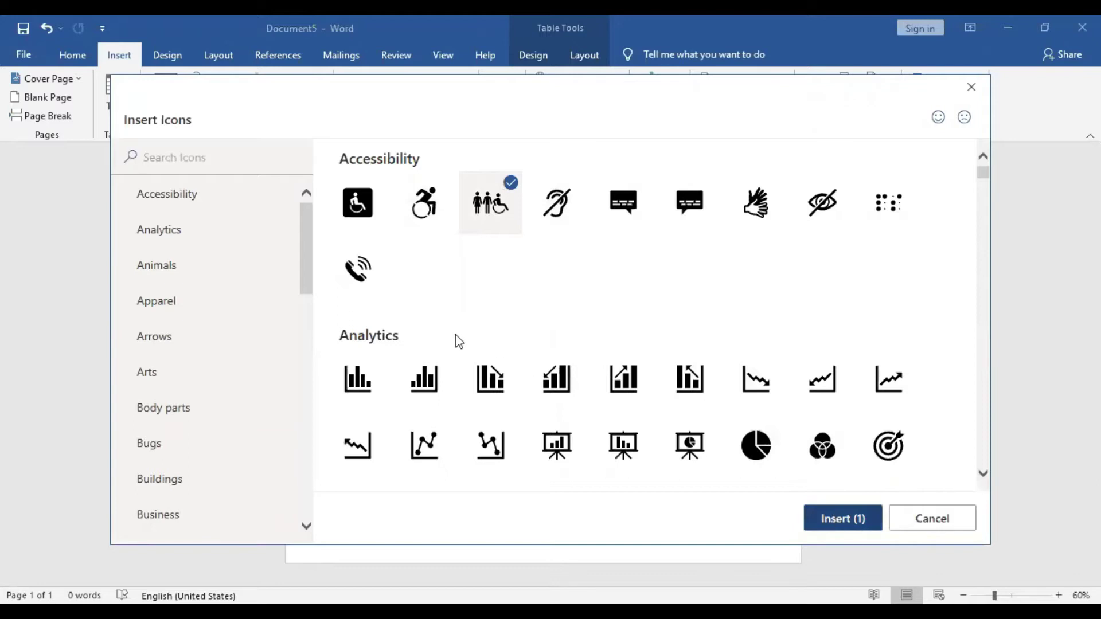
left_click_drag(383, 259, 411, 258)
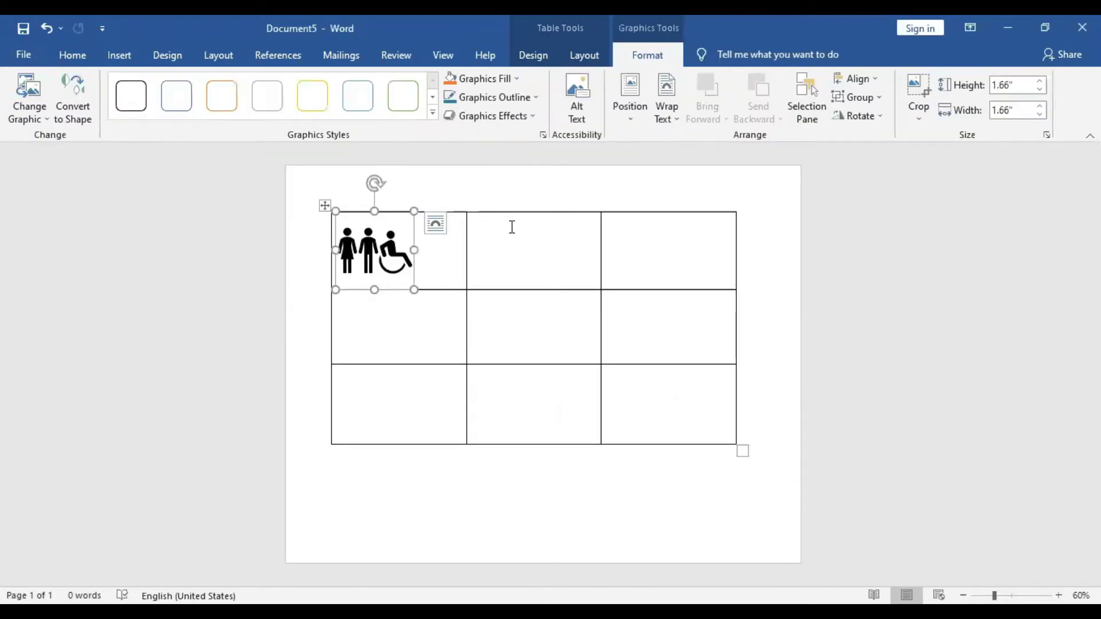
- Insert the crossed-out ear icon in the first row's third cell and enlarge it to about the cell's height
left_click(614, 248)
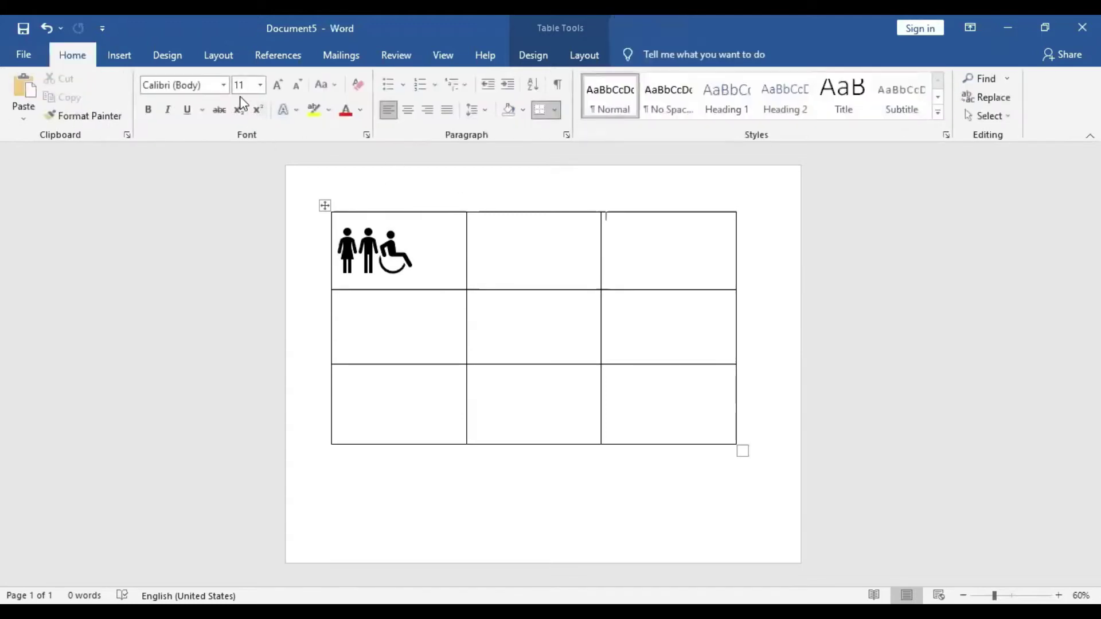
left_click(120, 55)
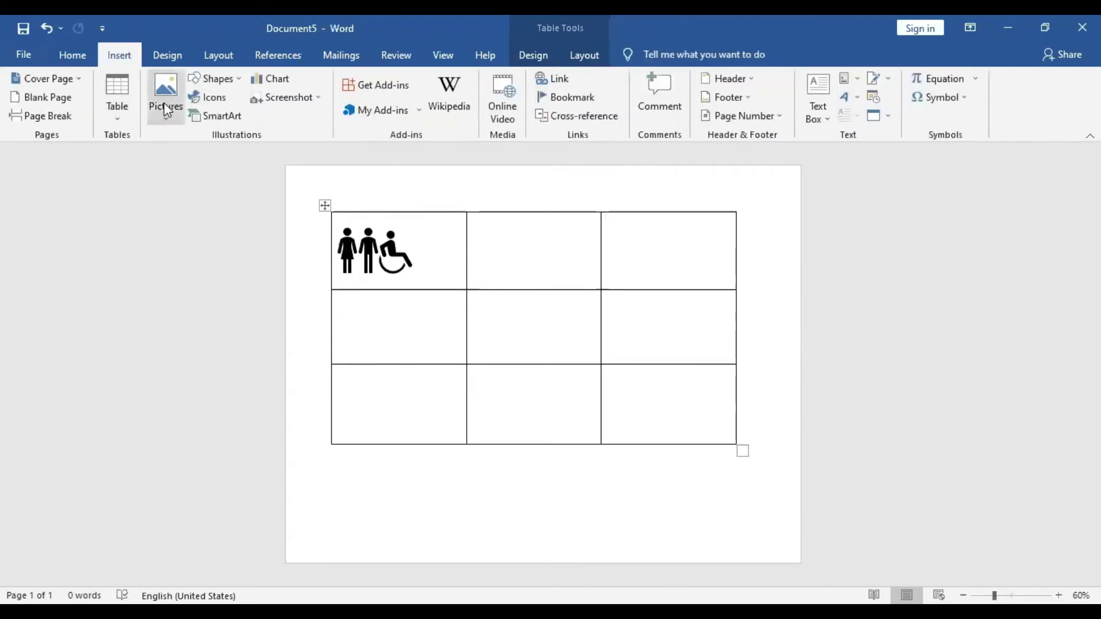
left_click(204, 92)
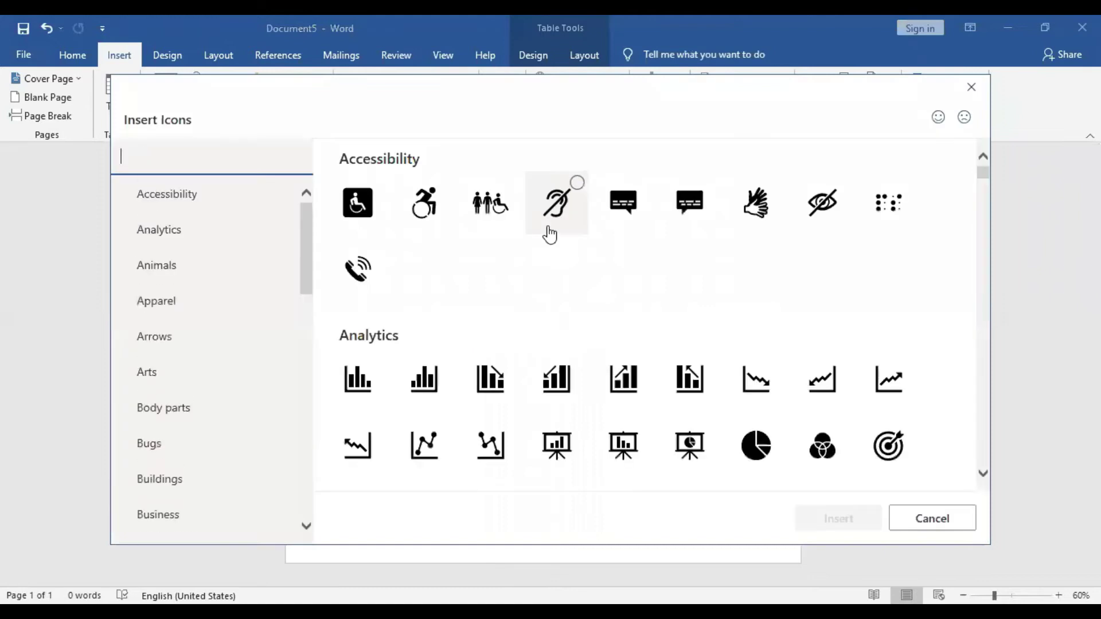
left_click(559, 207)
left_click(826, 531)
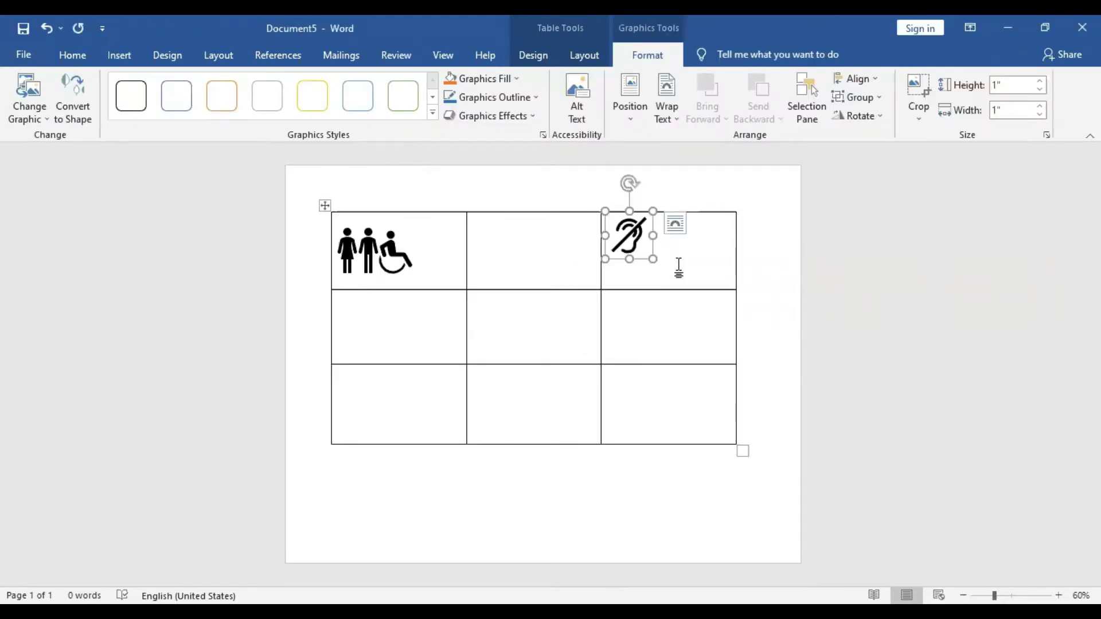
left_click_drag(652, 259, 680, 264)
left_click(536, 266)
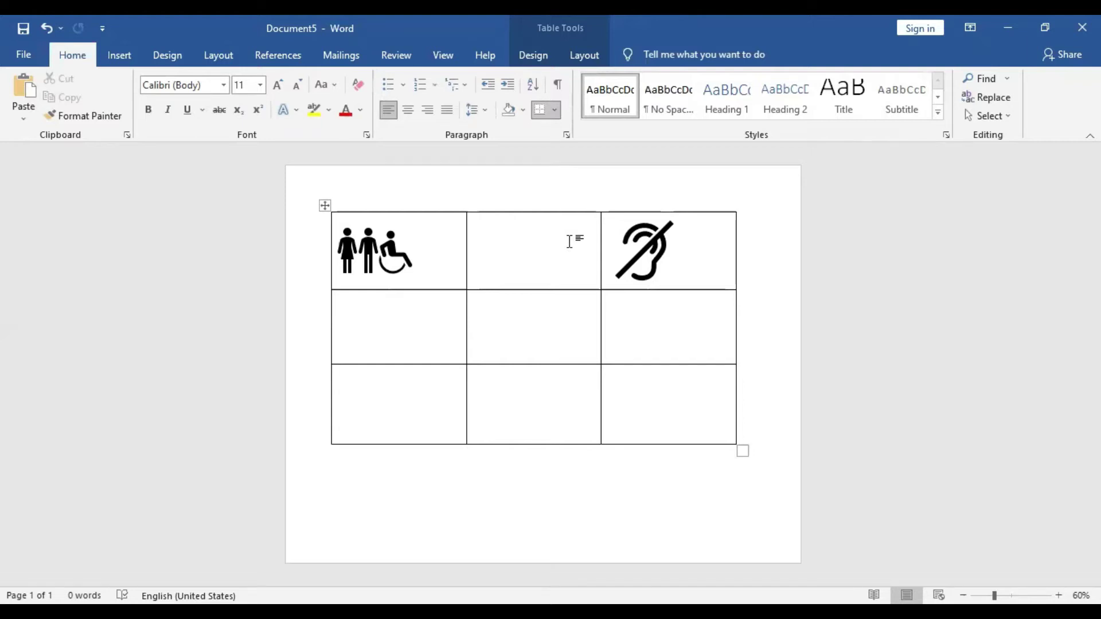
type("SAnn")
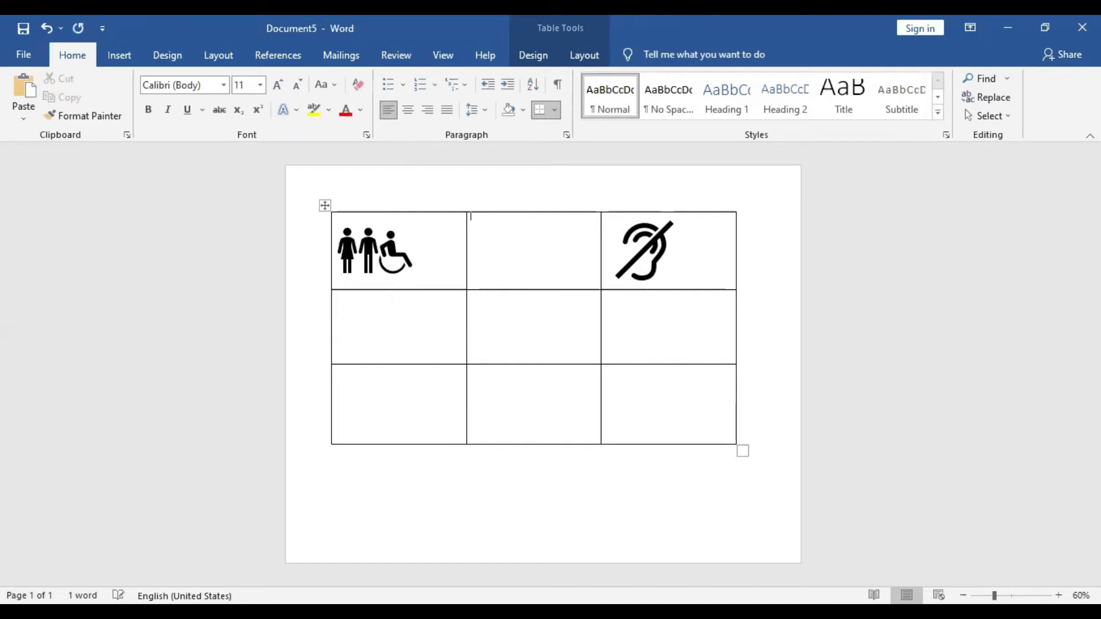
type("Sam")
key("BackSpace")
key("BackSpace")
key("BackSpace")
key("BackSpace")
- Set the font size to 36 for the first row's empty middle cell
left_click(277, 87)
left_click(277, 87)
left_click(277, 87)
left_click(277, 87)
left_click(277, 87)
left_click(277, 87)
left_click(276, 87)
left_click(276, 87)
left_click(277, 87)
- Enter the heading SANNIDHI HANDICAPED CENTER in the first row's middle cell
type("SANNID")
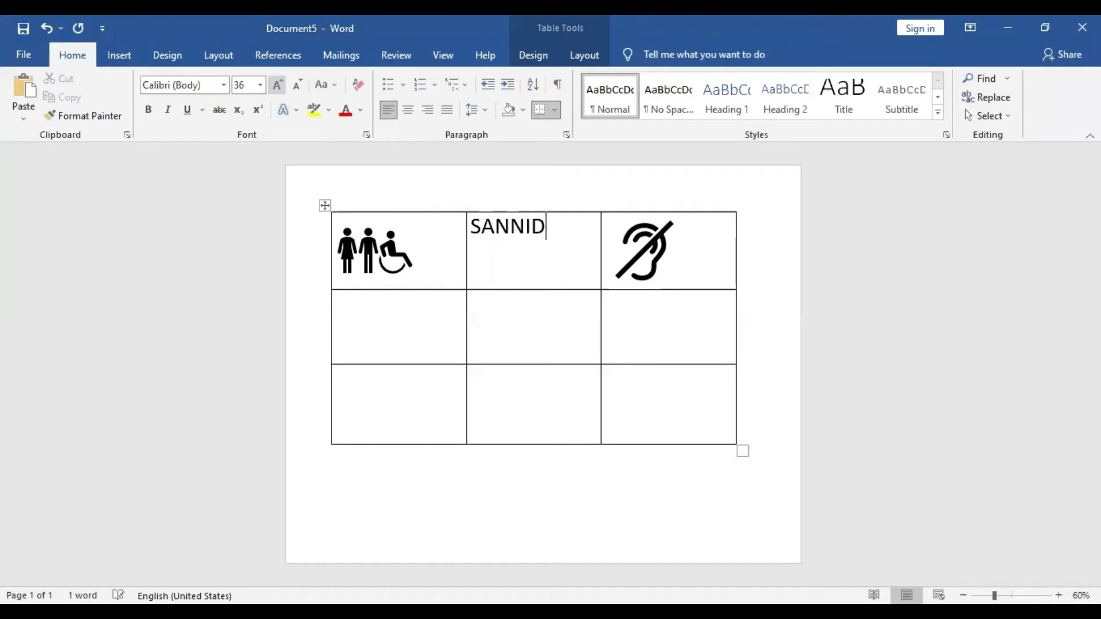
type("HI")
type("HA")
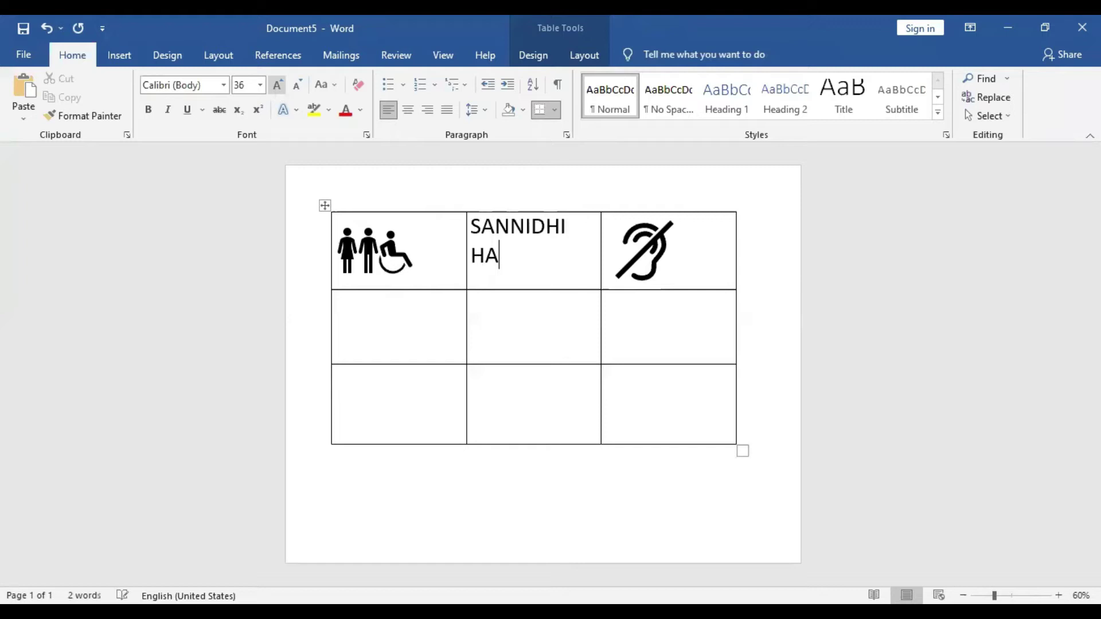
type("NDICAPED")
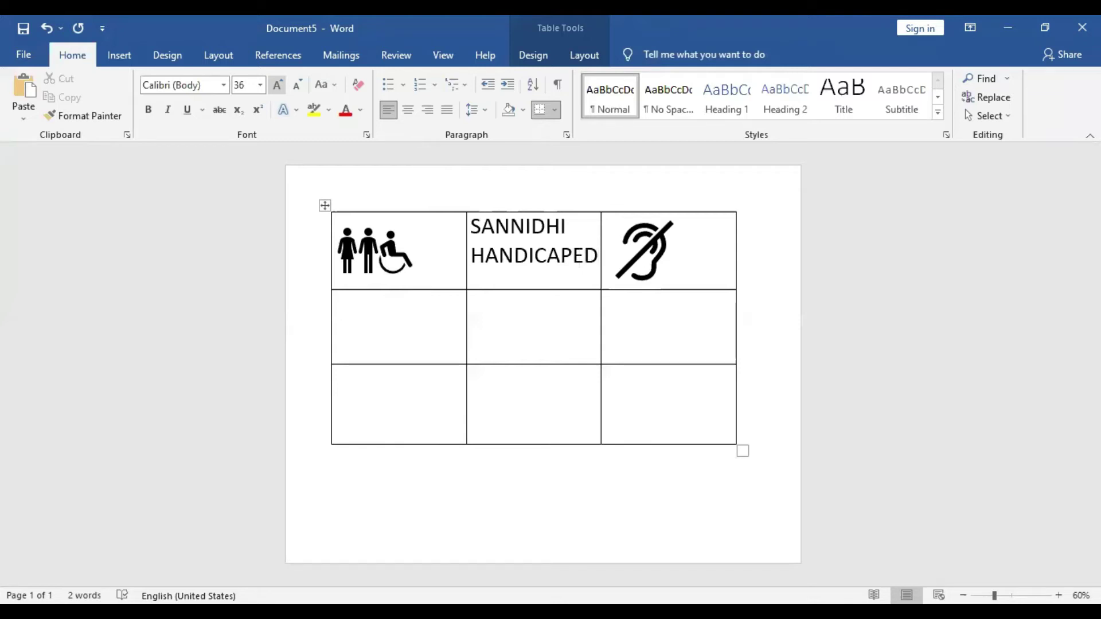
type(" CE")
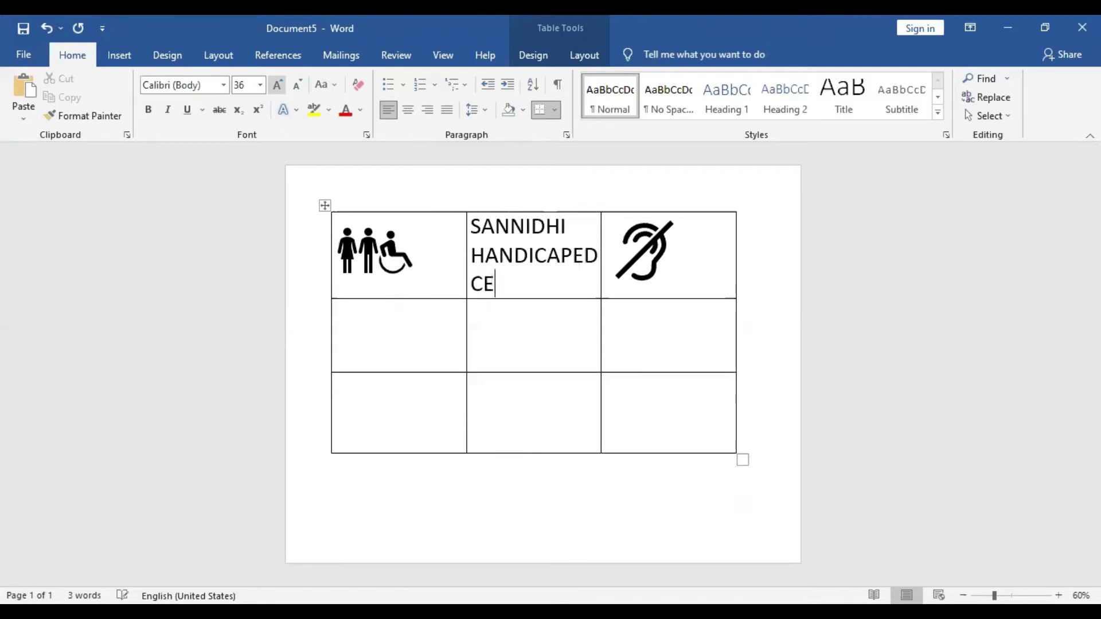
type("NTER")
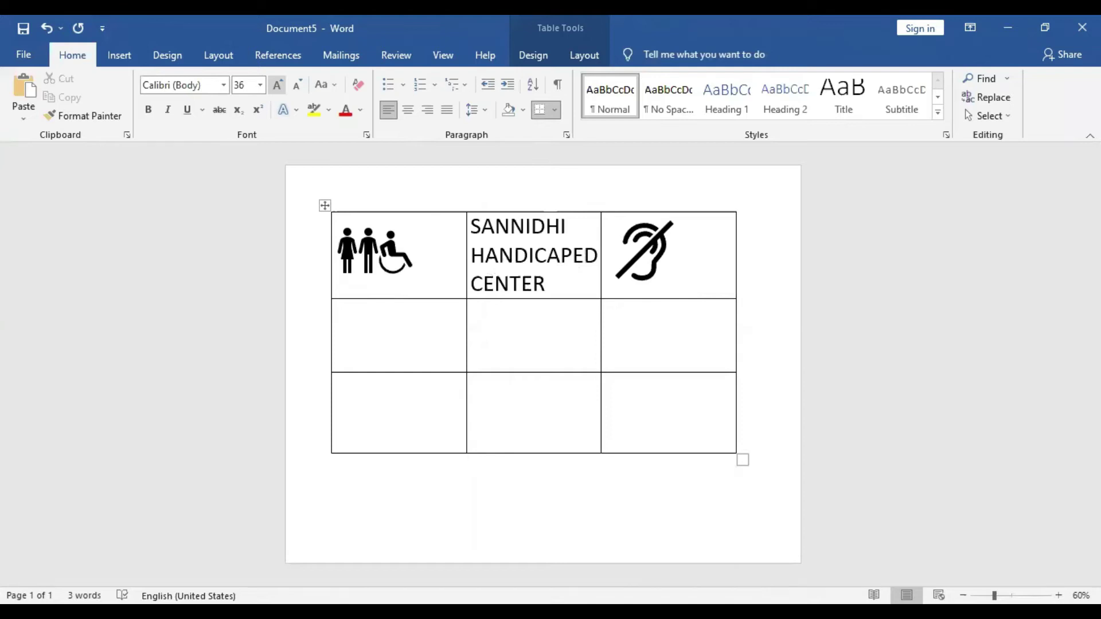
- Narrow the two outer columns to fit their icons and enlarge the whole table in width and height
left_click_drag(464, 267, 417, 278)
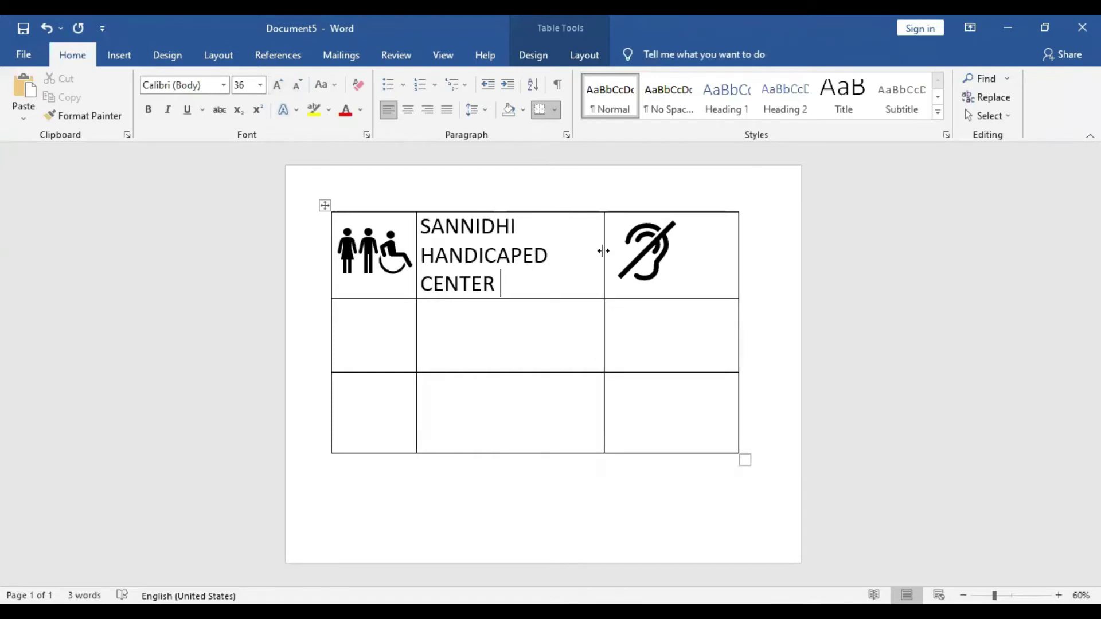
left_click_drag(747, 458, 771, 494)
- Reduce the heading's font size to 26 and center the text horizontally and vertically in its cell
left_click_drag(508, 255, 434, 218)
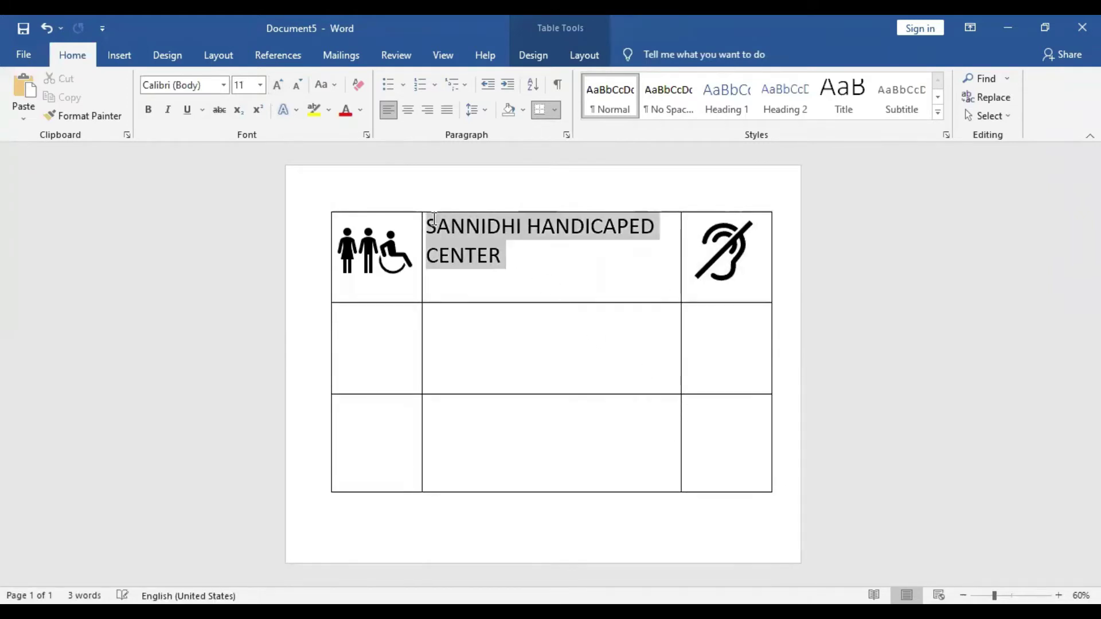
left_click(297, 86)
left_click(298, 86)
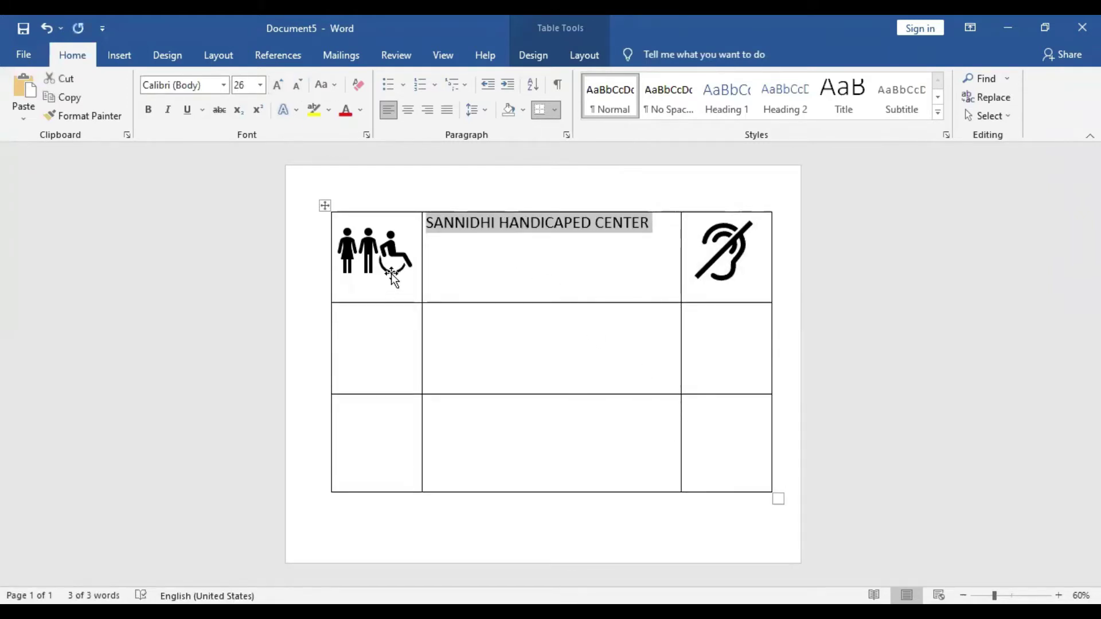
left_click(579, 56)
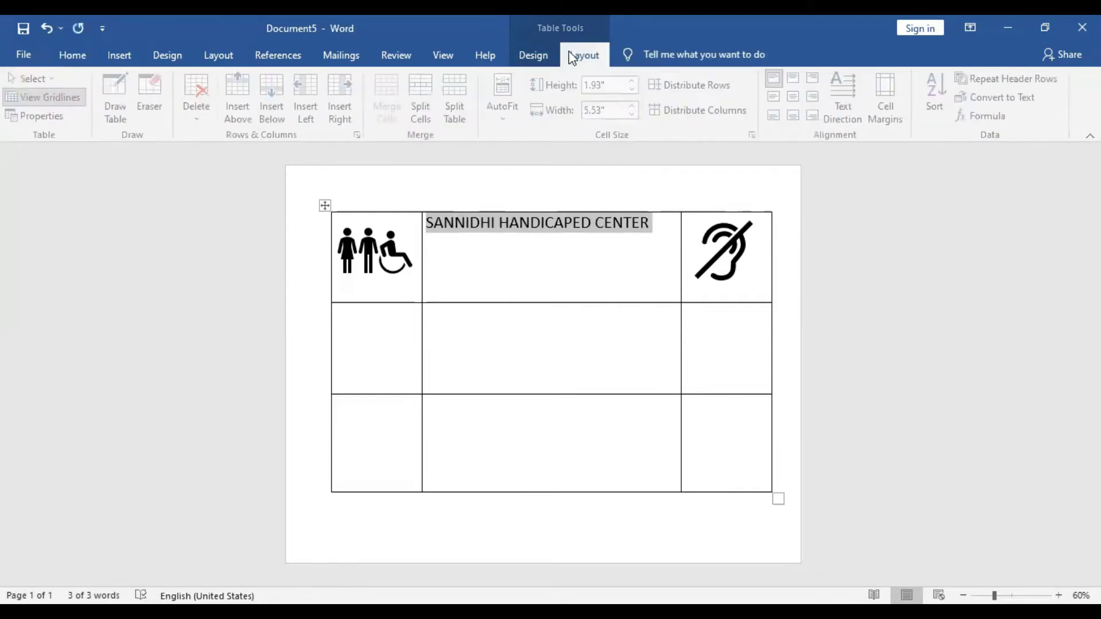
left_click(791, 97)
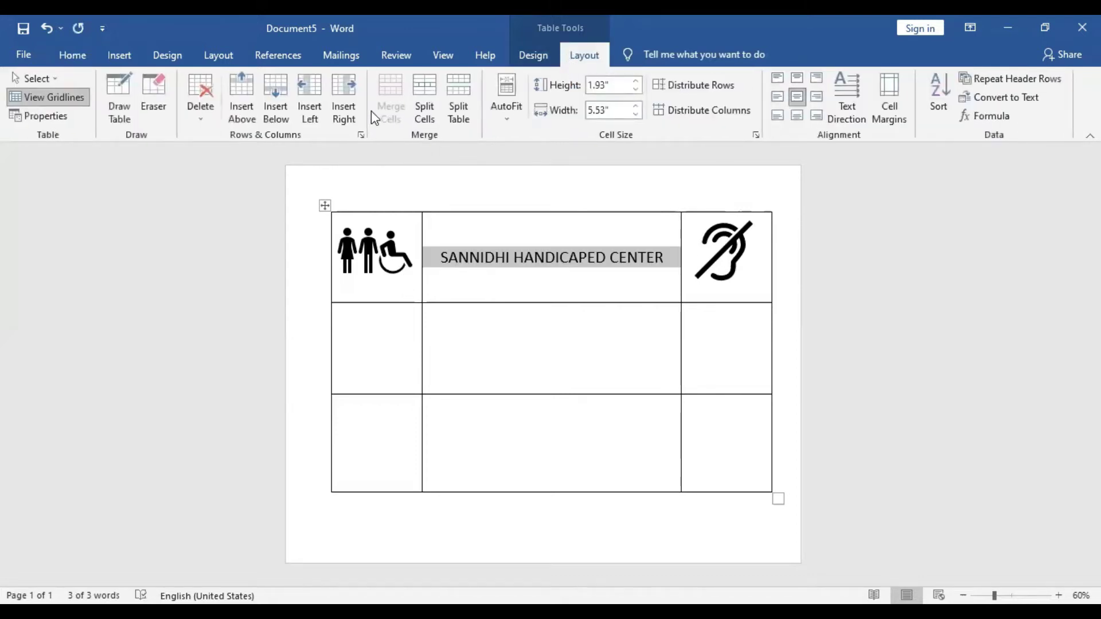
- Set the heading's font size to 36, undoing any larger size or table resize
left_click(73, 56)
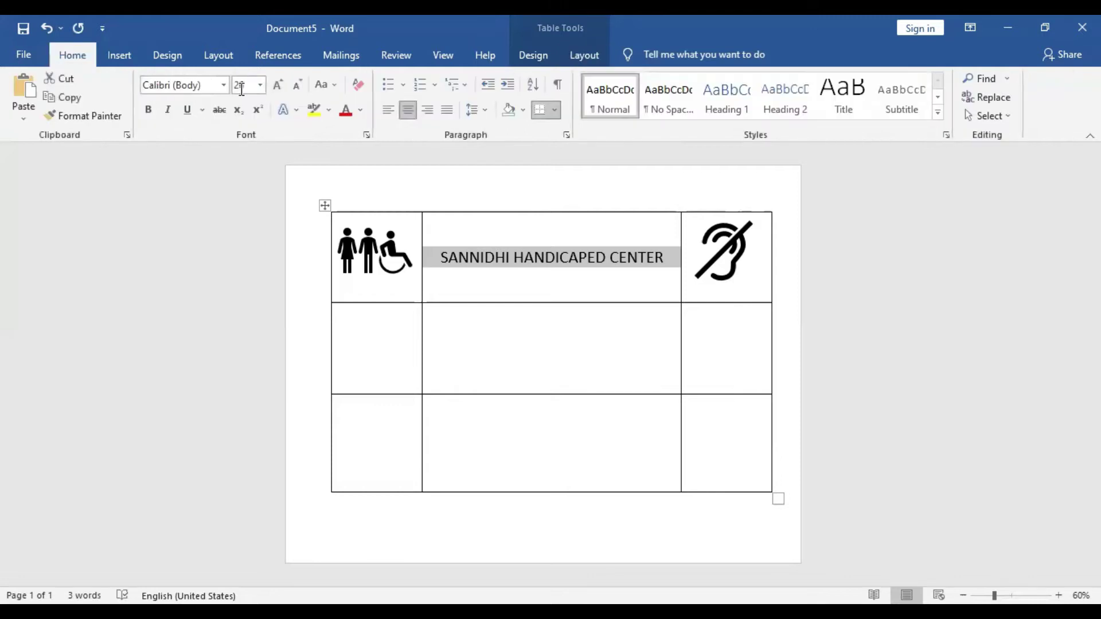
left_click(279, 85)
left_click(278, 85)
left_click(279, 85)
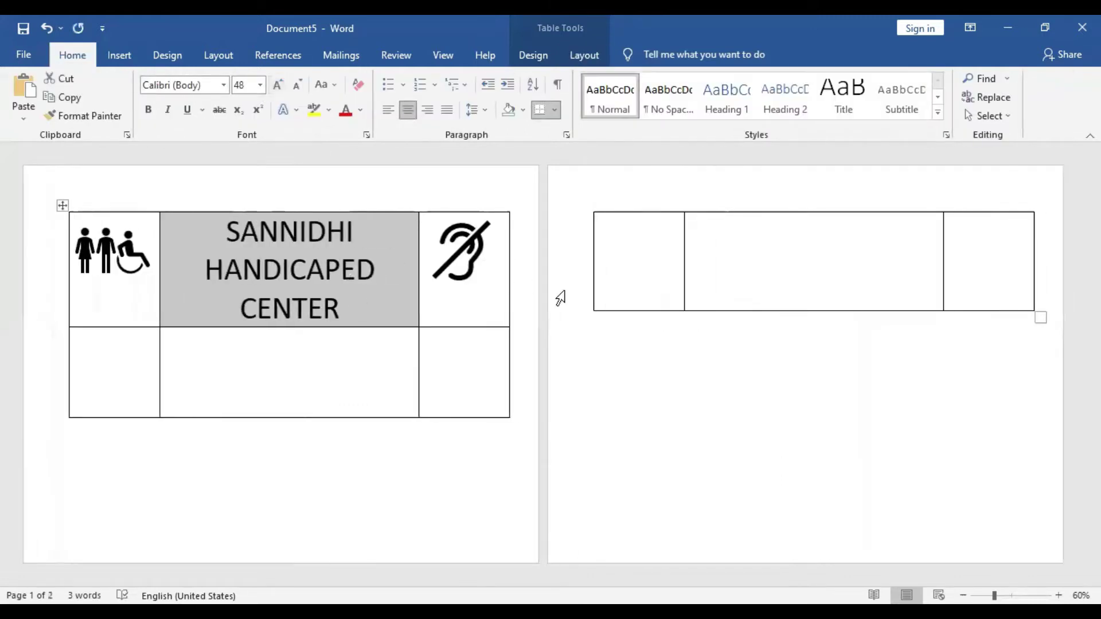
left_click_drag(1040, 317, 491, 480)
key("ctrl+z")
key("ctrl+z")
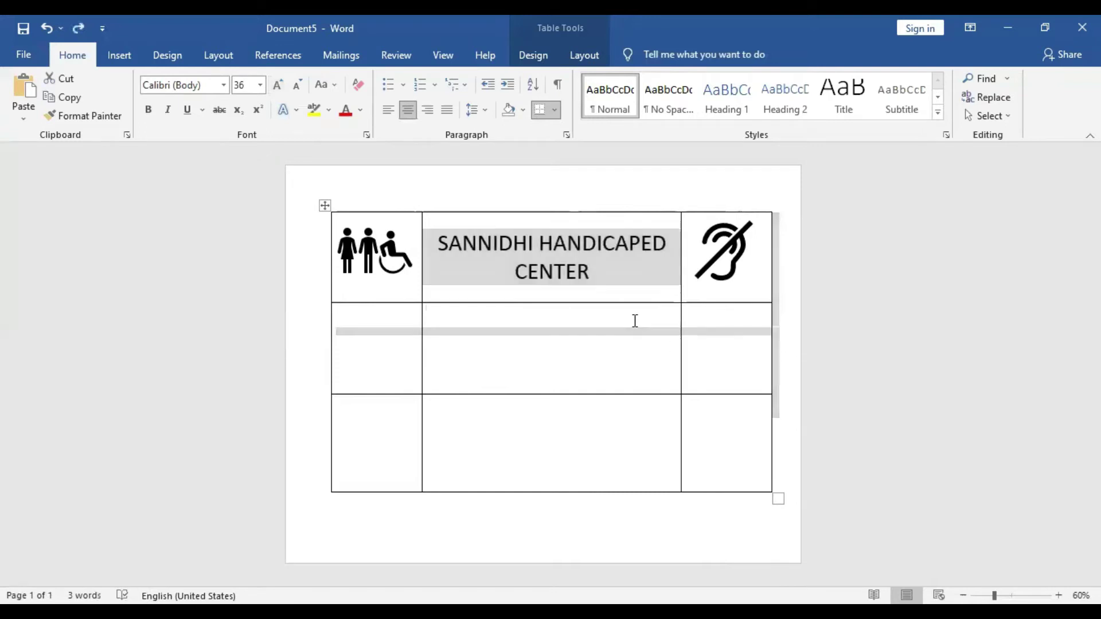
- Make the heading SANNIDHI HANDICAPED CENTER bold
left_click(634, 321)
left_click_drag(604, 275, 433, 242)
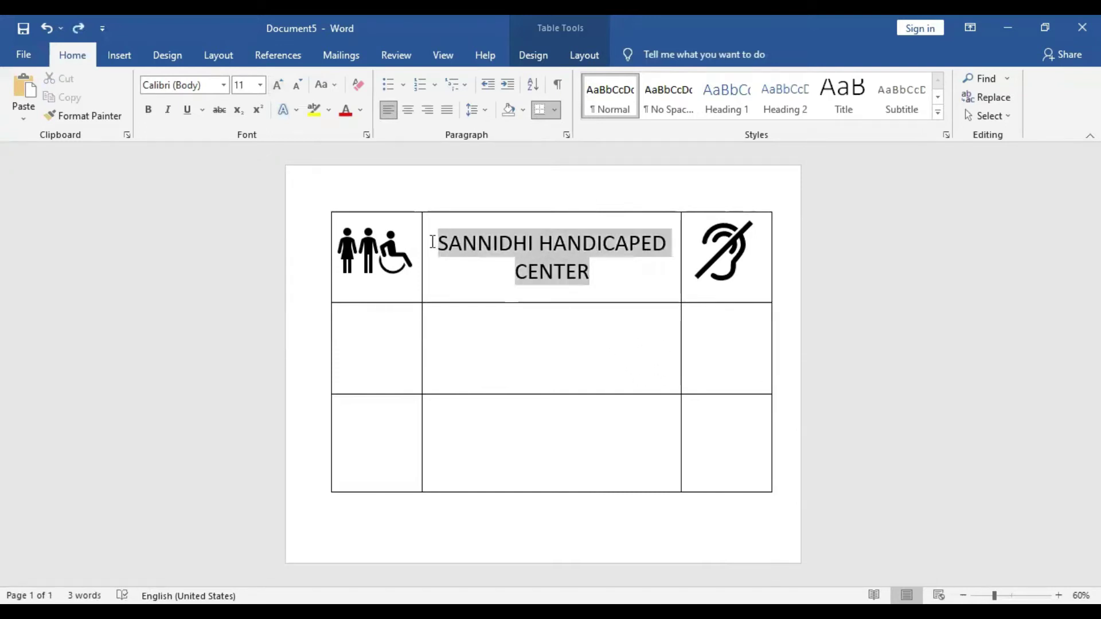
left_click(149, 117)
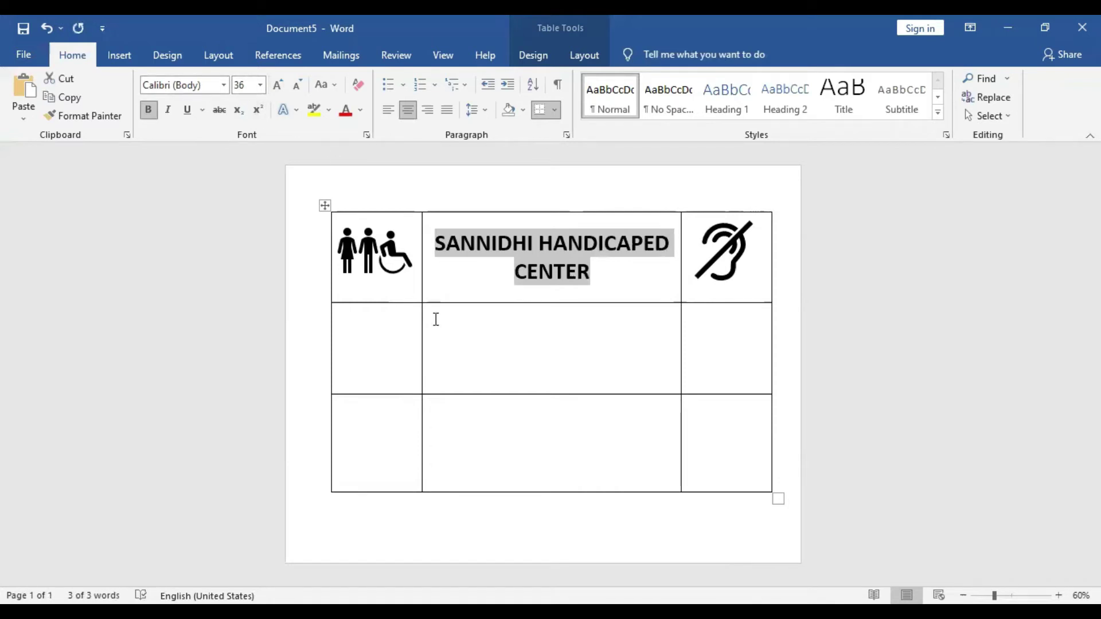
- Fill the middle cell below the heading with one paragraph of placeholder text using =rand(1)
left_click(458, 339)
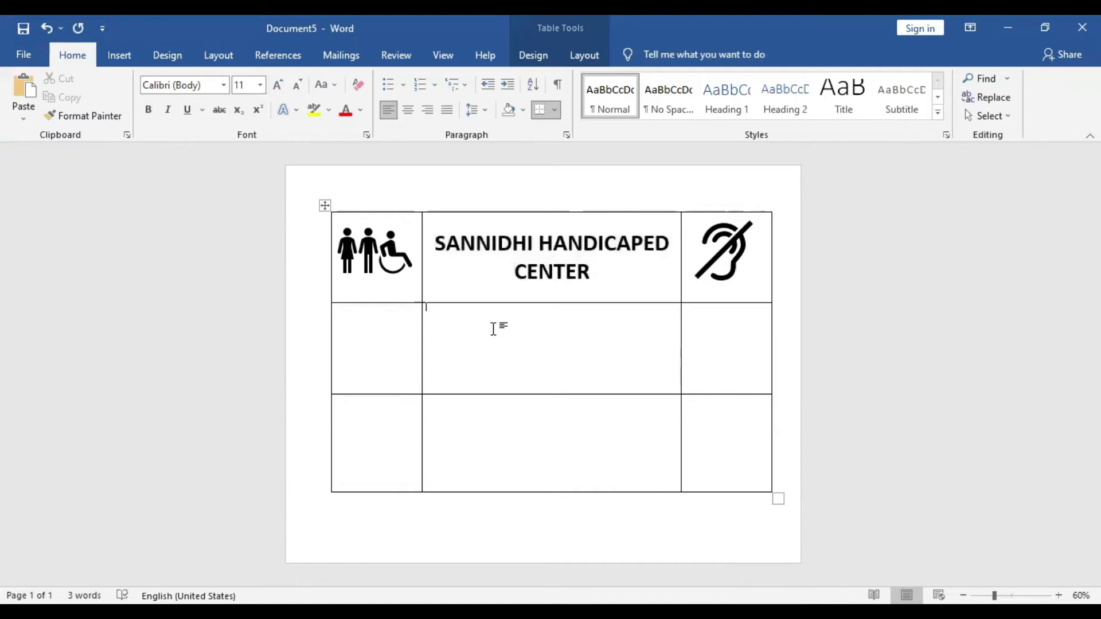
type("=rand(")
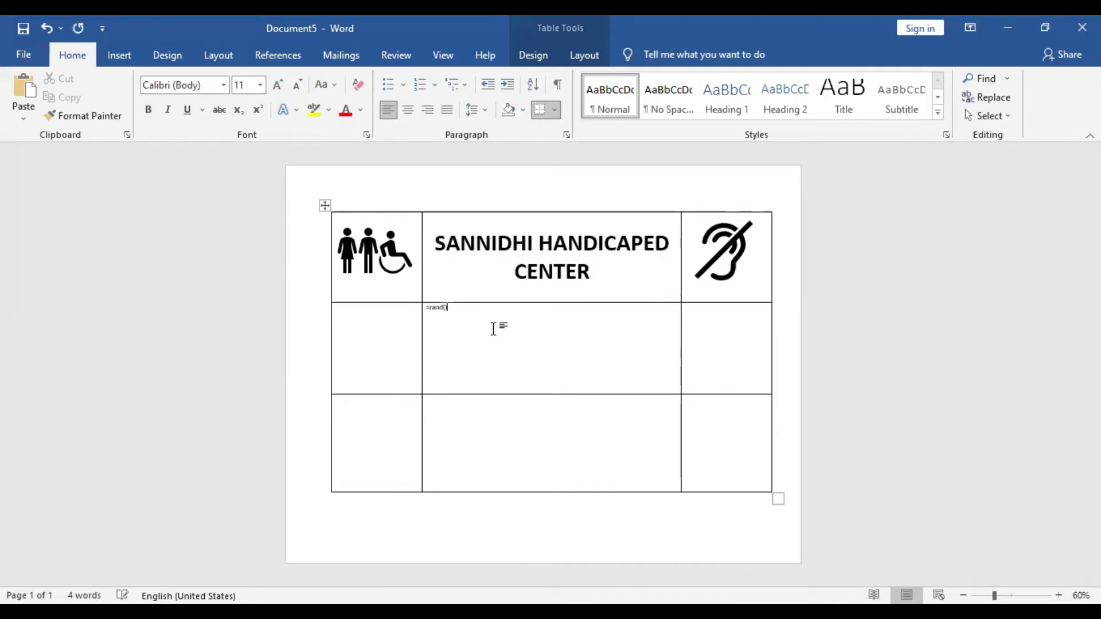
type(")")
key("Return")
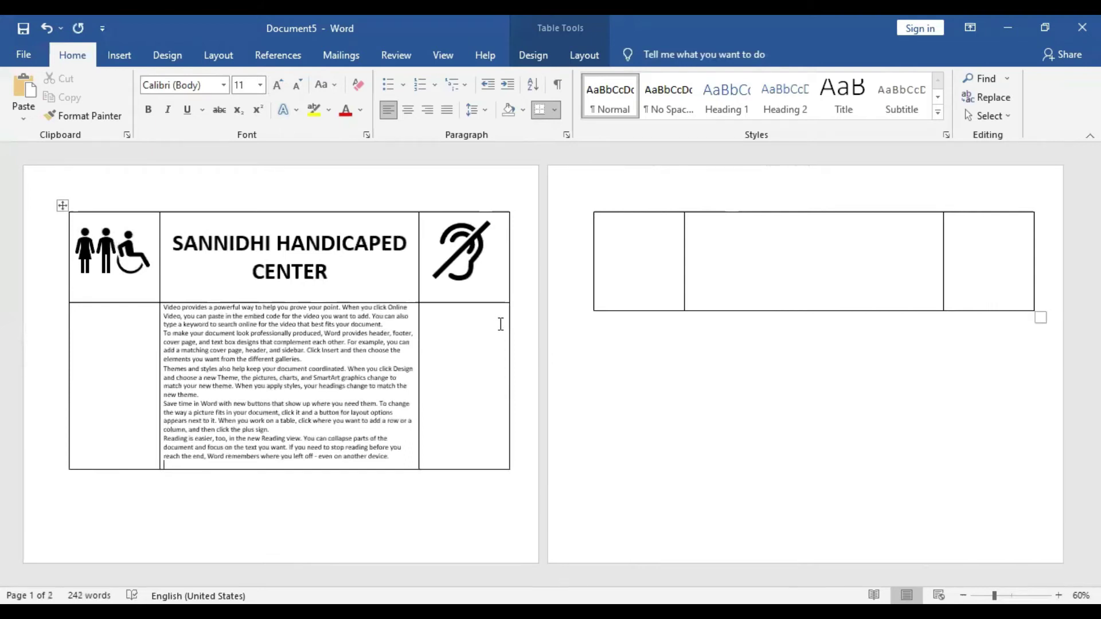
key("ctrl+z")
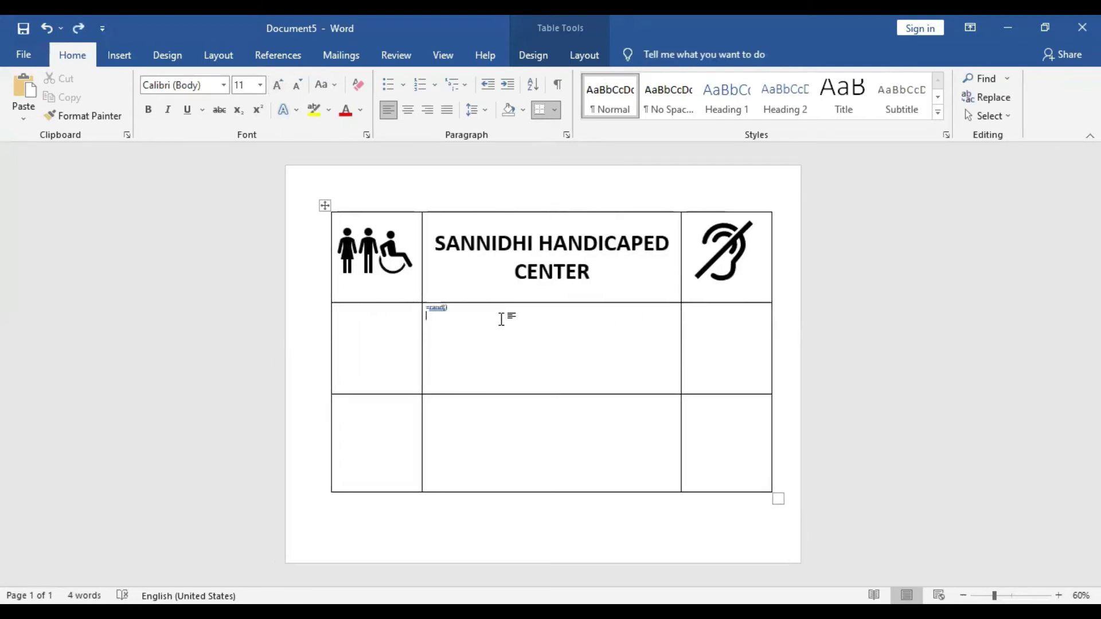
key("BackSpace")
type("1)")
key("Return")
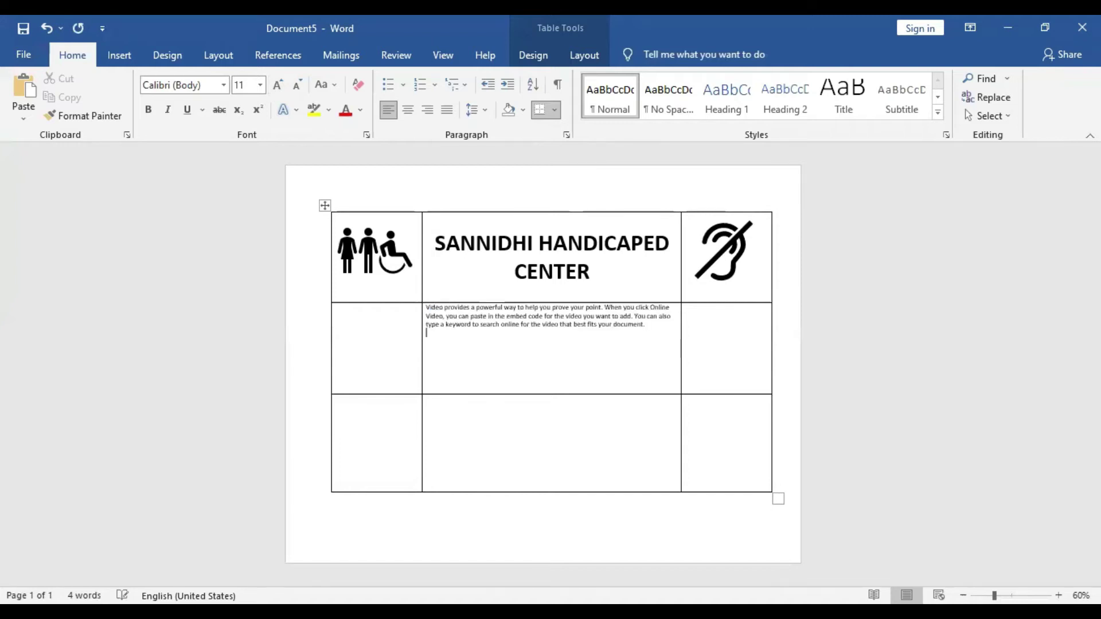
- Center the placeholder paragraph horizontally and vertically in its cell
key("ctrl+a")
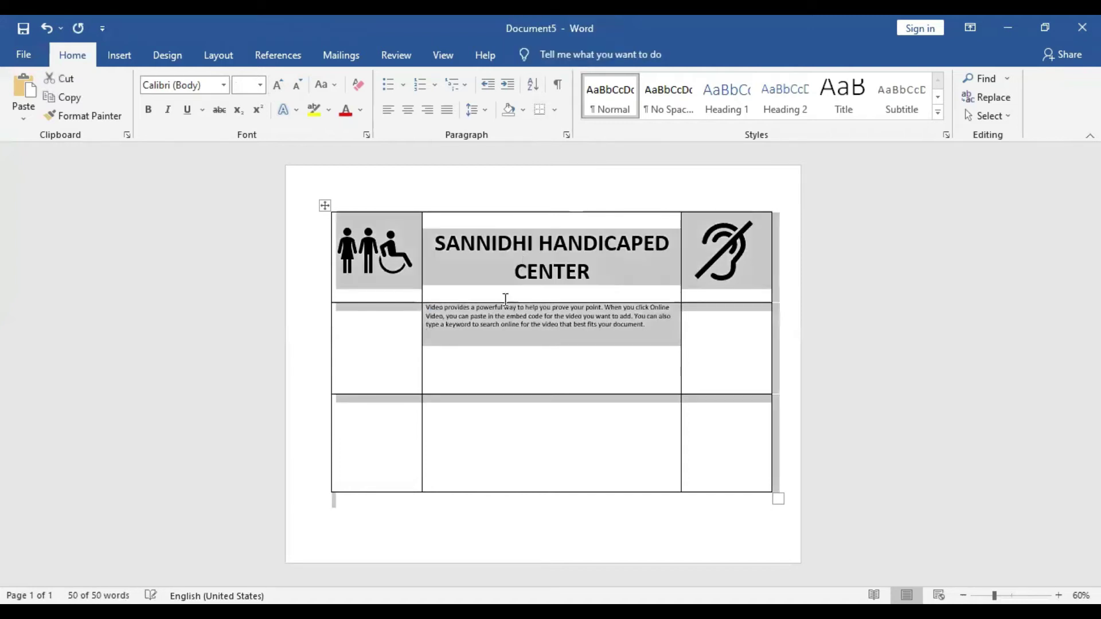
left_click(506, 314)
left_click_drag(426, 308, 654, 324)
key("ctrl+e")
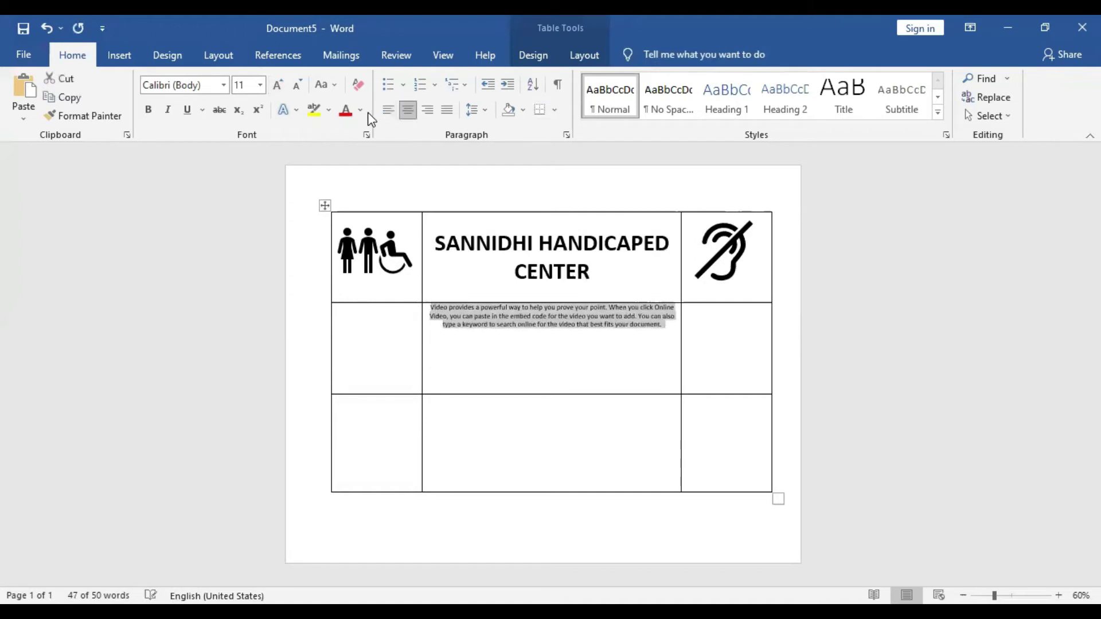
left_click(583, 55)
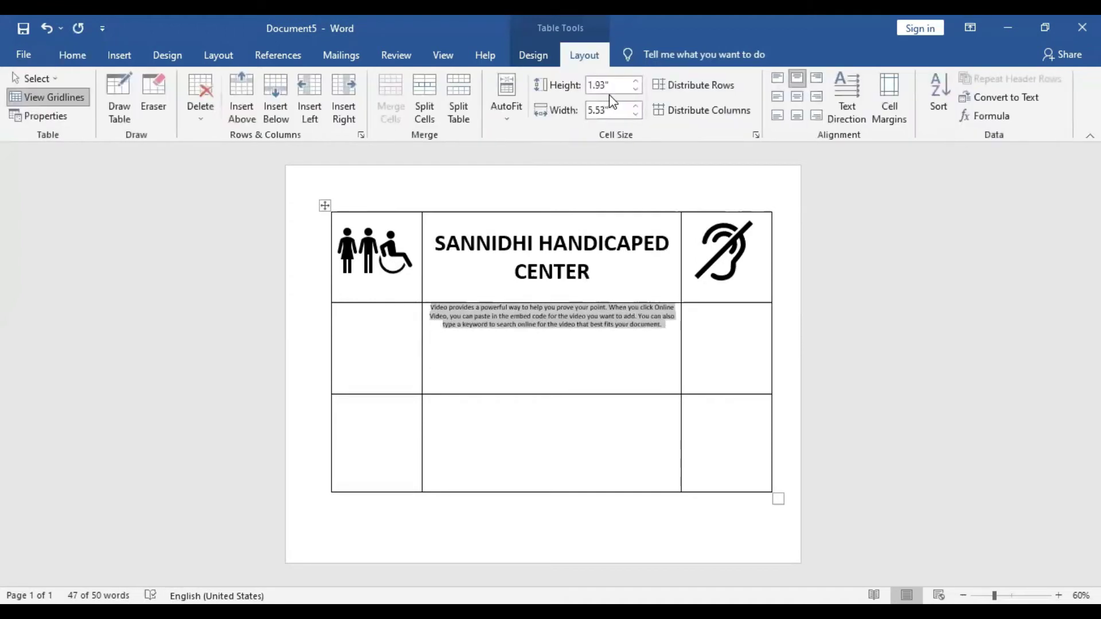
left_click(796, 97)
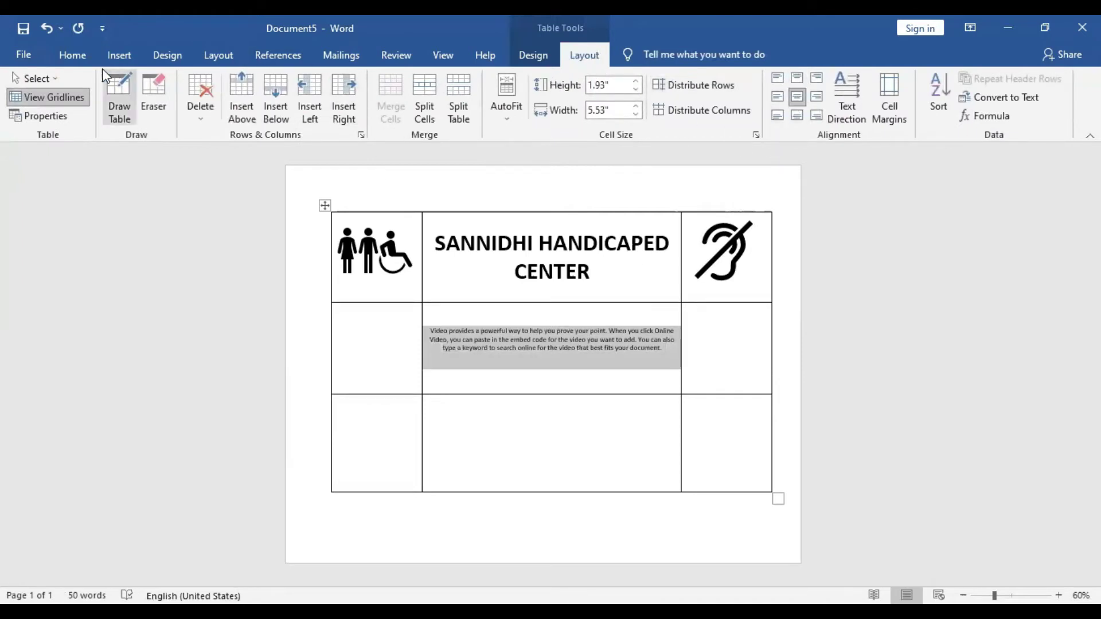
- Increase the placeholder paragraph's font size to 16
left_click(81, 56)
left_click(277, 84)
left_click(278, 85)
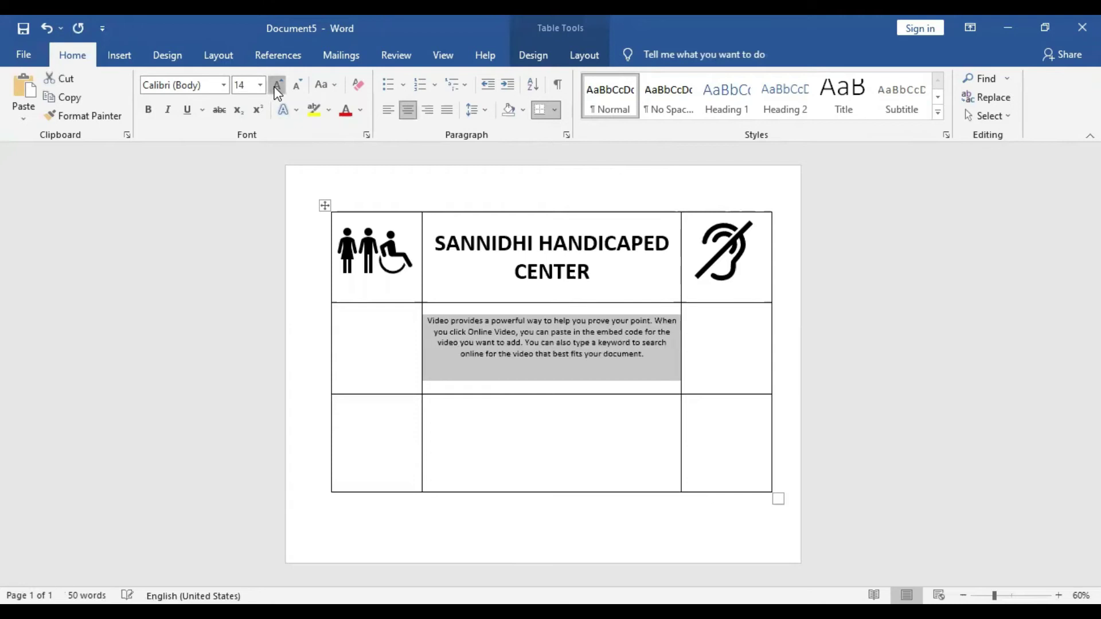
left_click(277, 85)
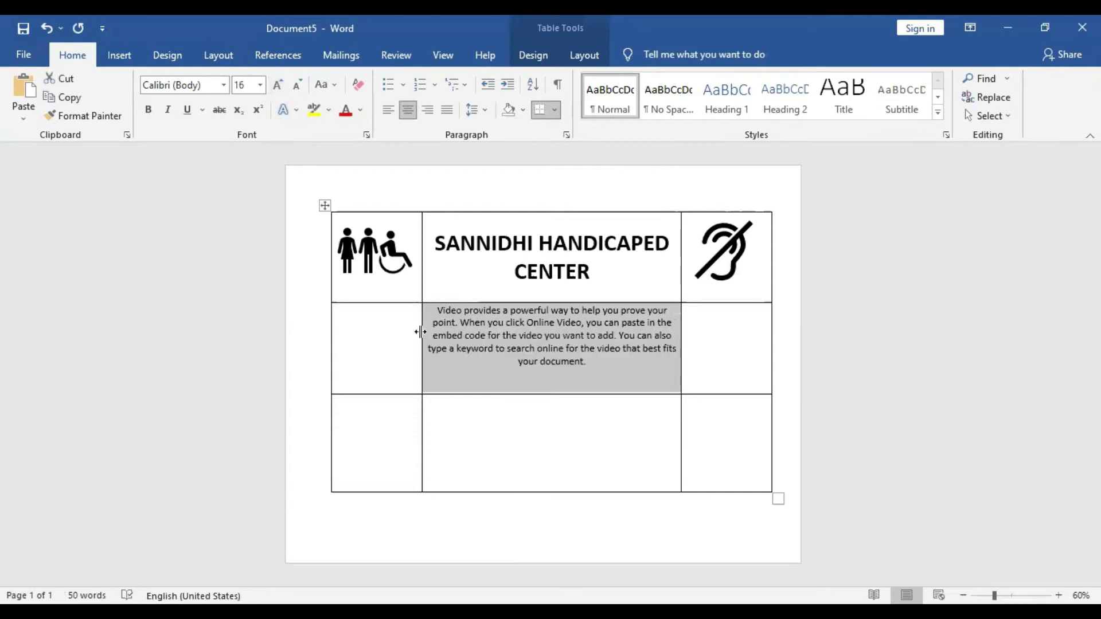
- Widen the table's middle column slightly on both sides, keeping the paragraph cell's borders aligned with the heading row
left_click_drag(405, 336, 406, 337)
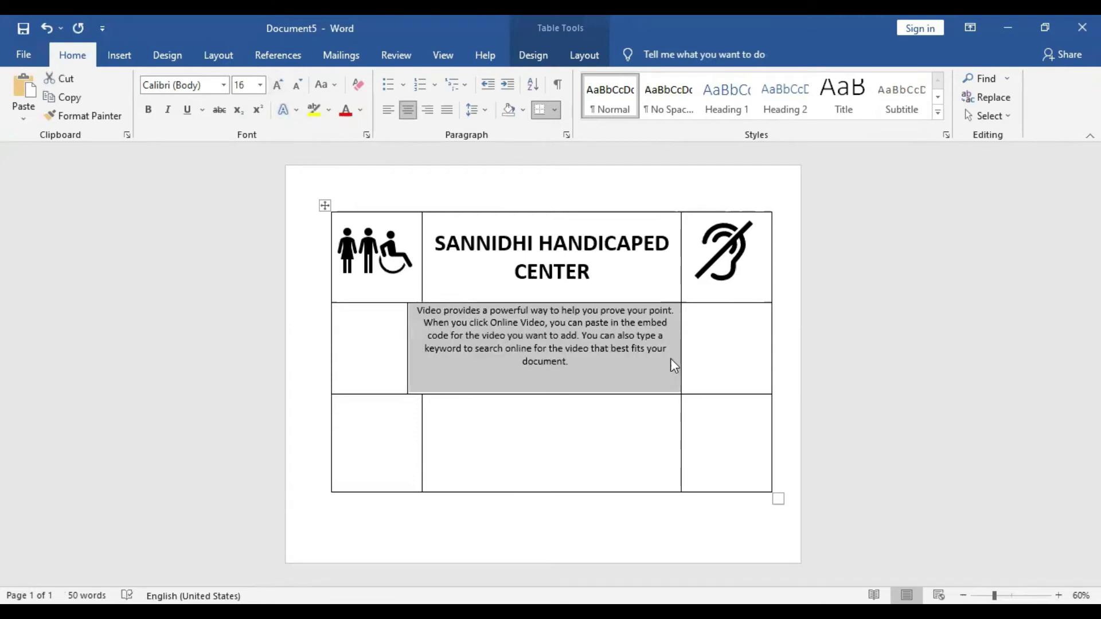
left_click(671, 363)
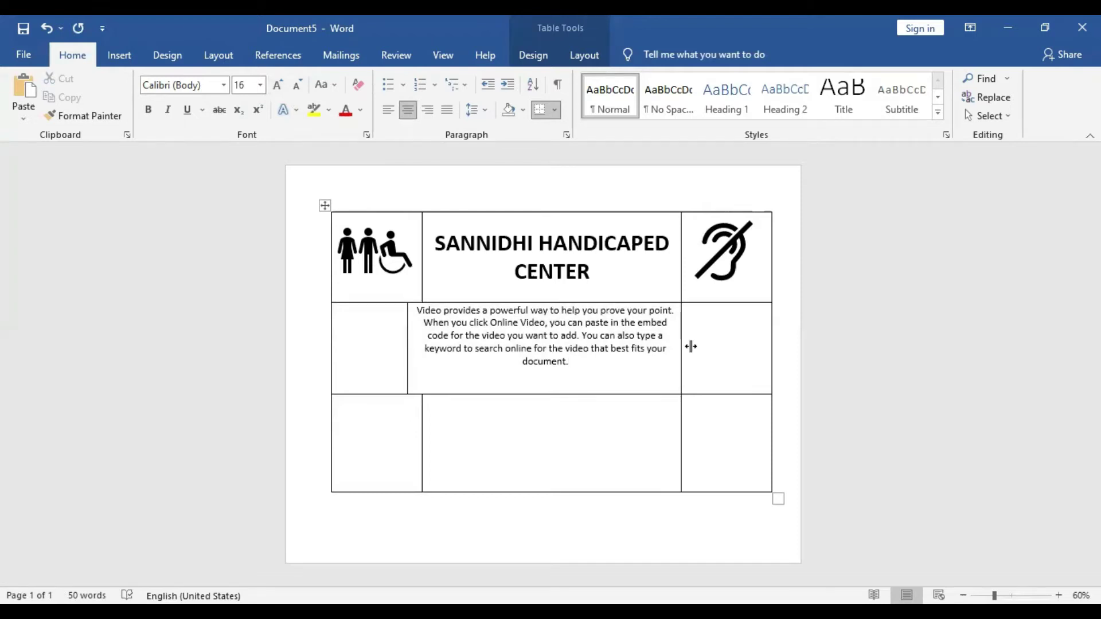
double_click(407, 342)
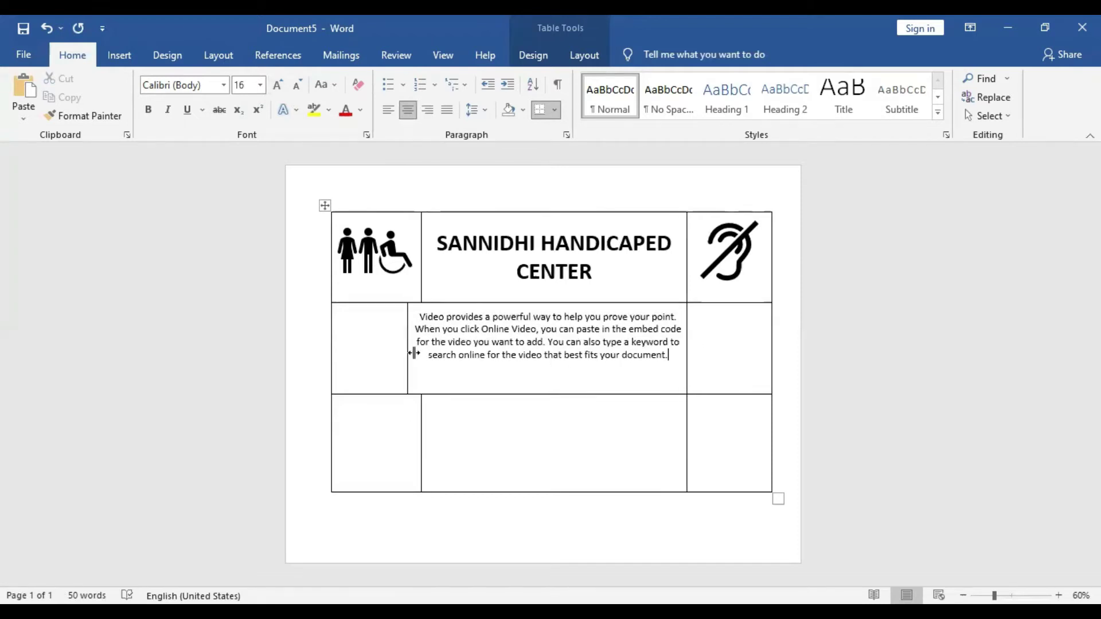
left_click_drag(414, 353, 419, 227)
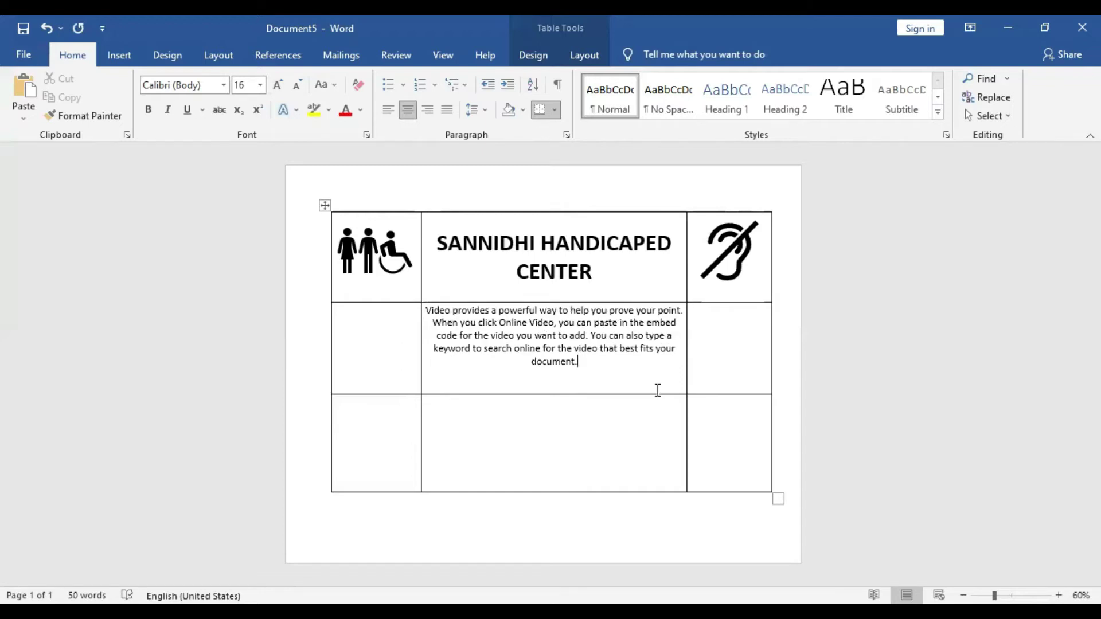
left_click(512, 445)
- Add "SIGN:" with a signature line in the bottom-left table cell and "MD.Sign:" with a signature line in the bottom-right one
left_click(374, 457)
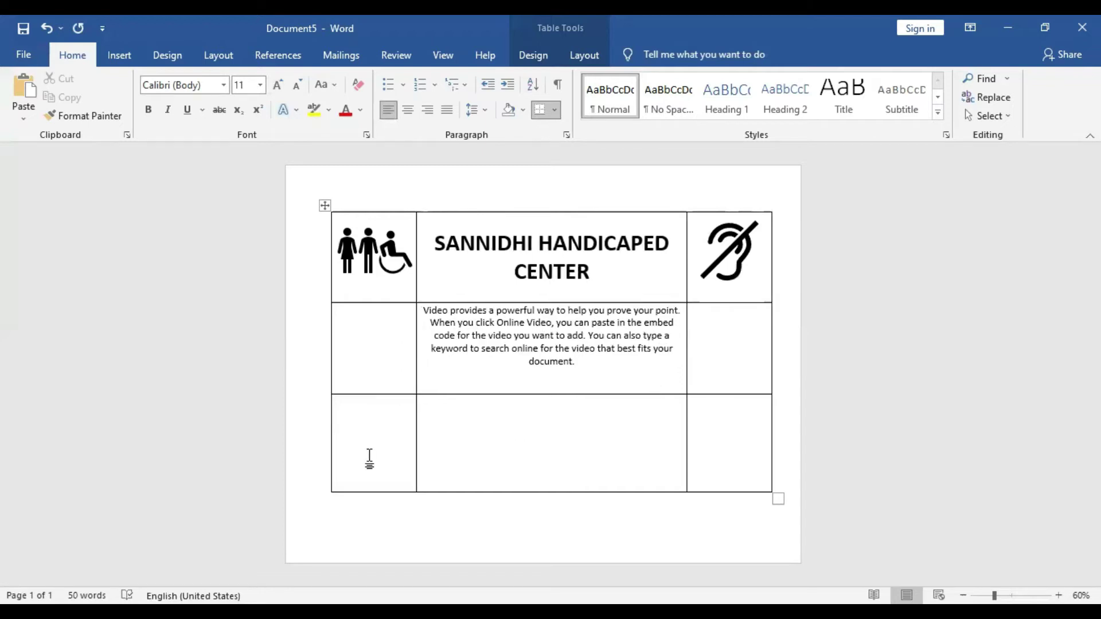
type("SIGN: ____________________")
left_click(708, 409)
type("MD")
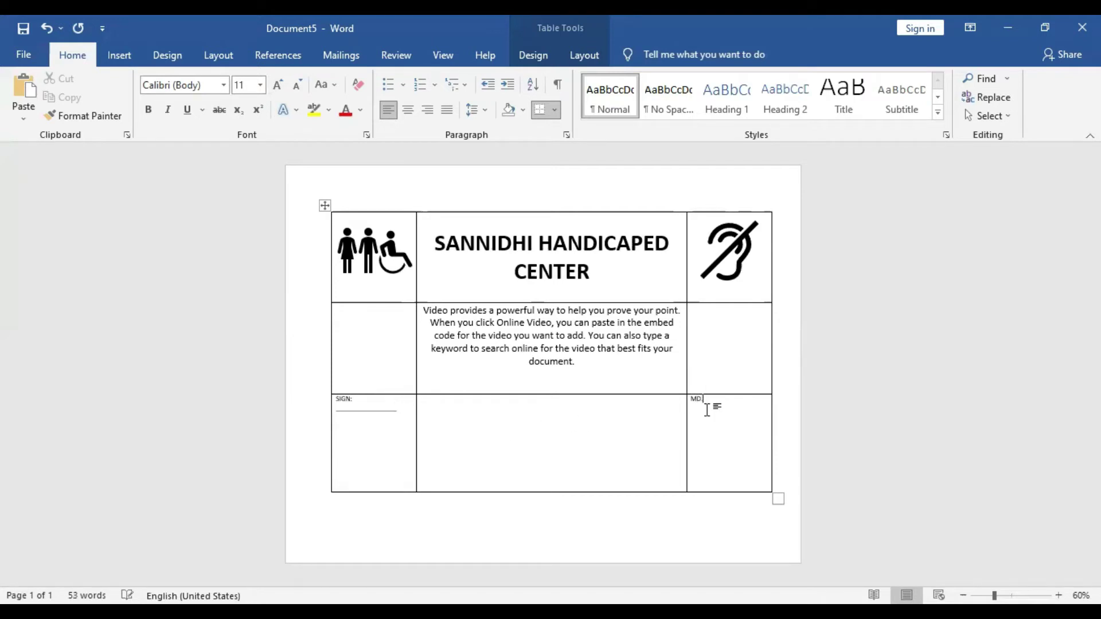
type(".Sign:_________________")
key("BackSpace")
key("BackSpace")
- Remove all borders from the table's middle and right columns with No Border
key("ctrl+a")
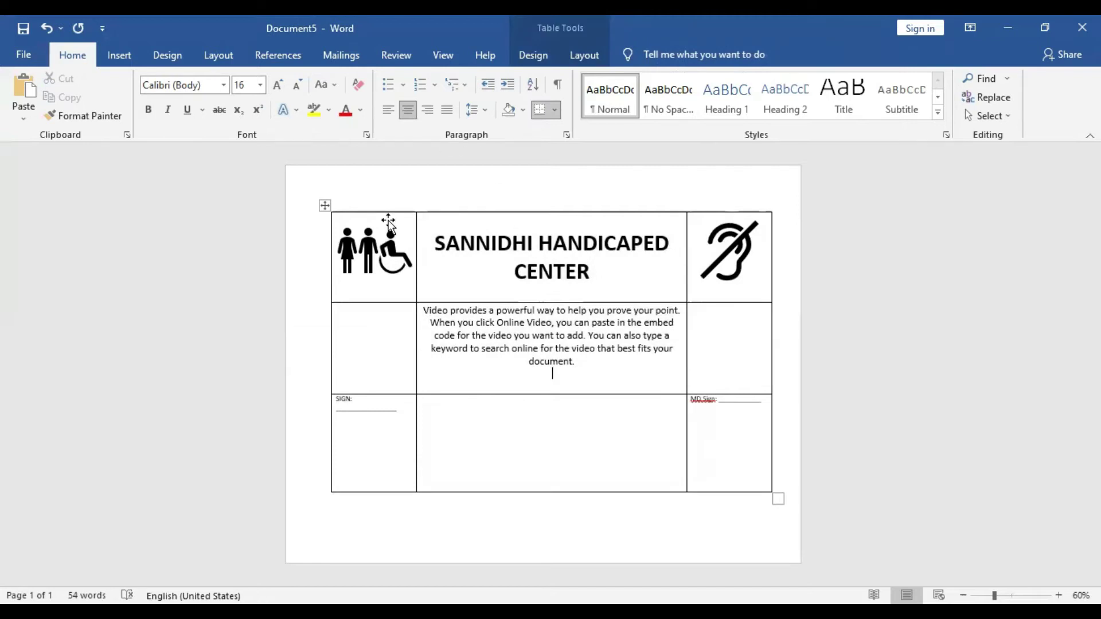
left_click_drag(440, 220, 756, 458)
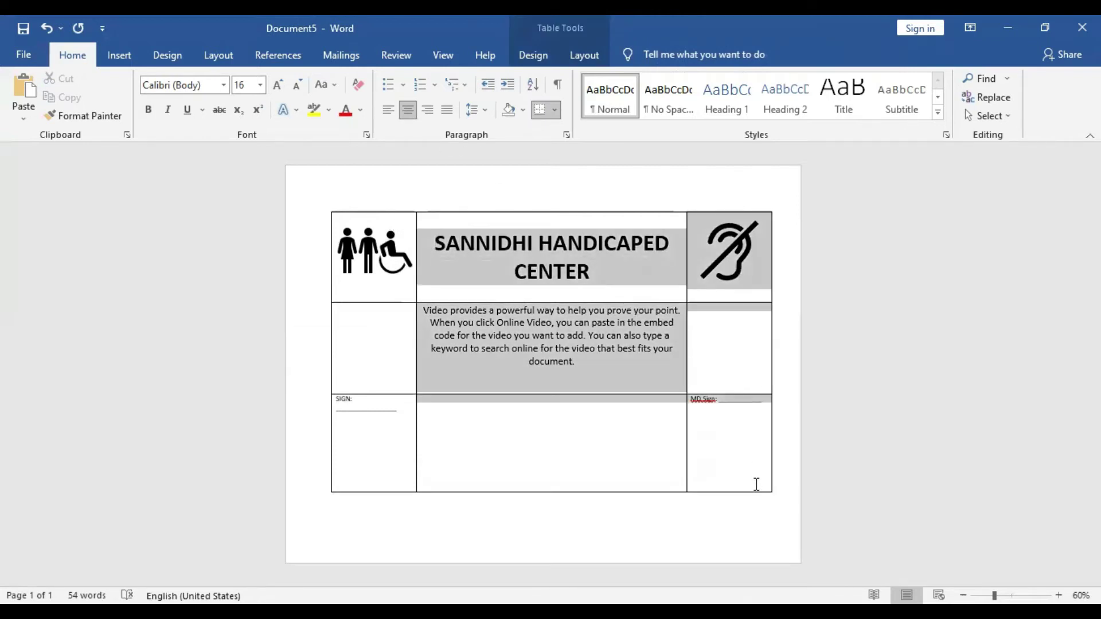
left_click(583, 52)
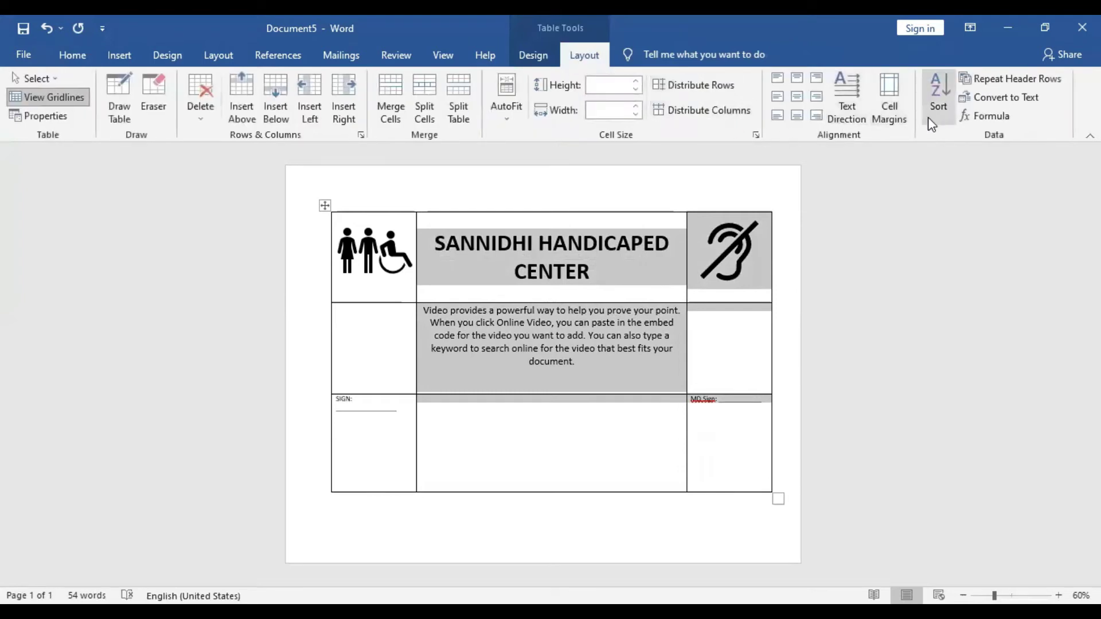
left_click(529, 55)
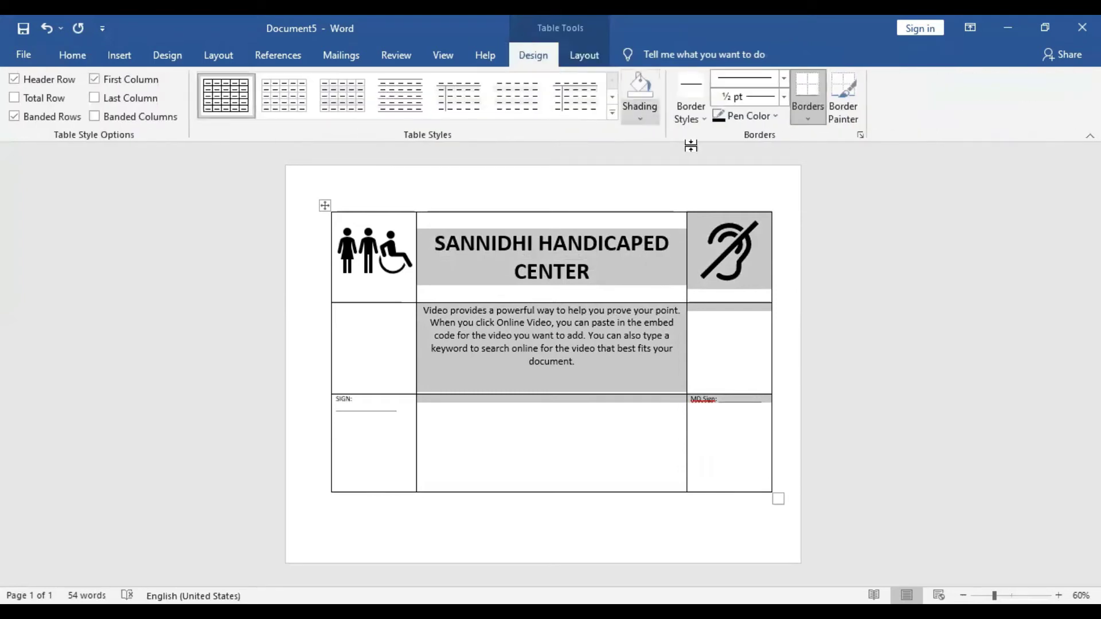
left_click(808, 119)
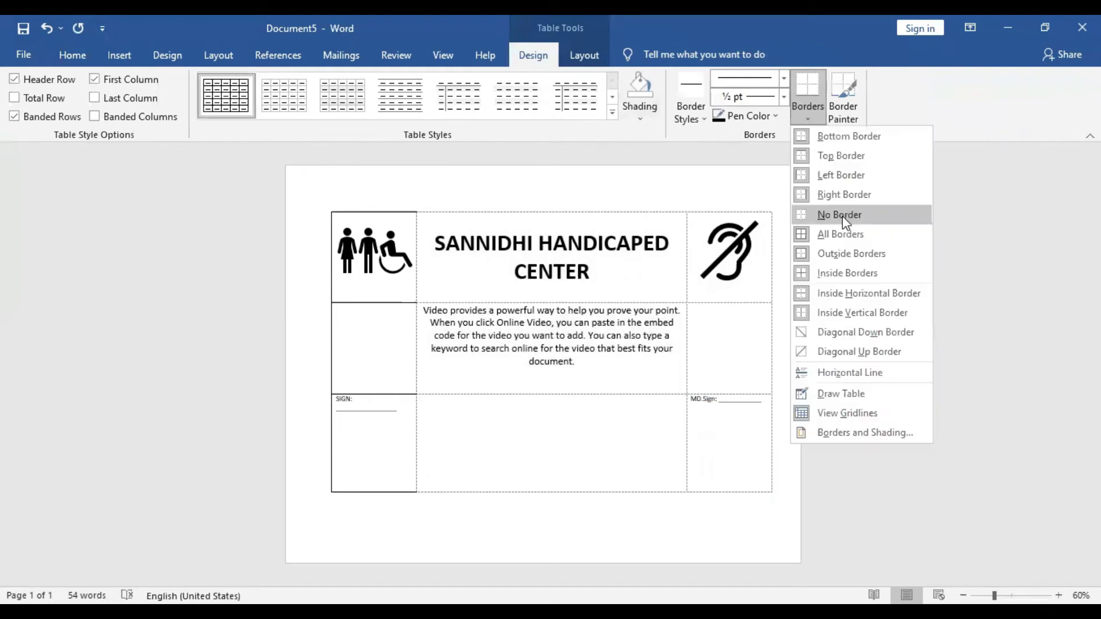
left_click(845, 221)
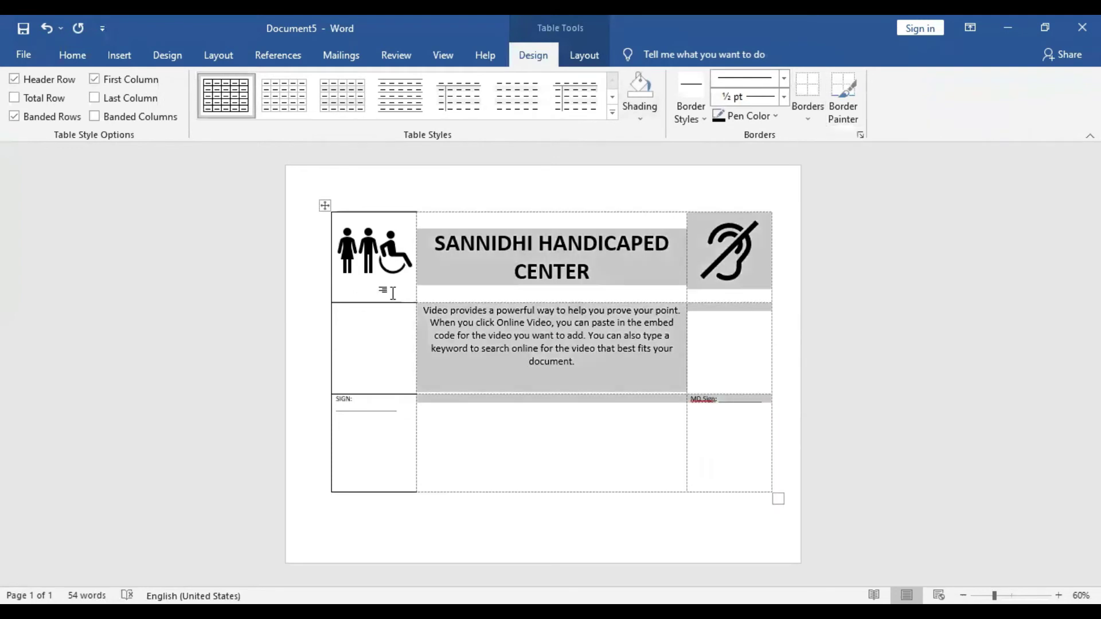
- Apply No Border to the upper two cells of the table's left column
left_click_drag(392, 293, 359, 437)
key("ctrl+a")
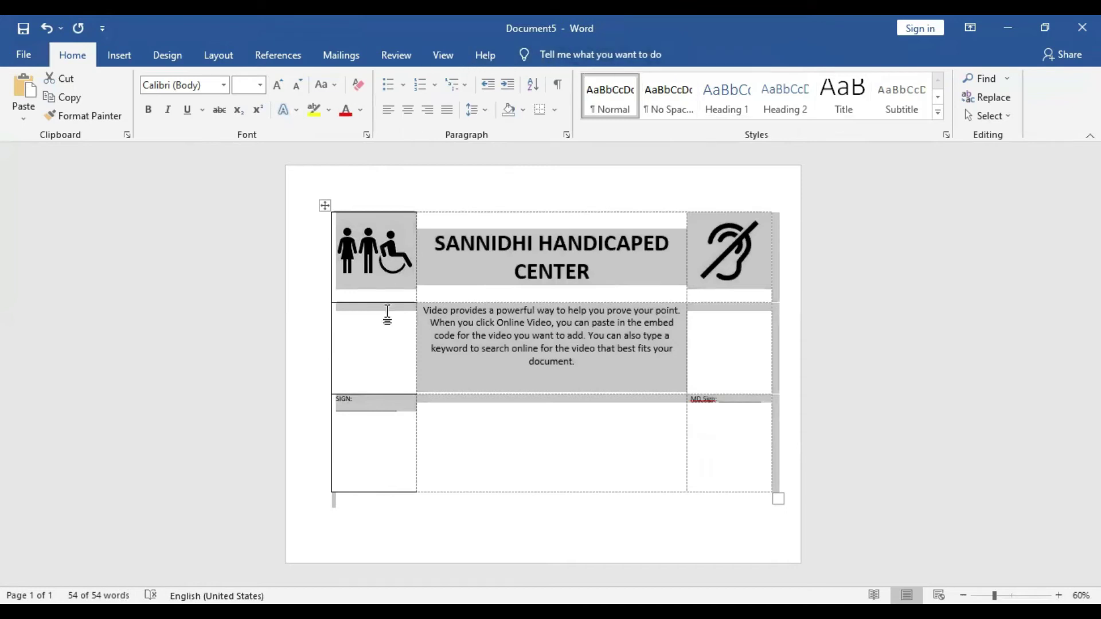
left_click(375, 361)
left_click(353, 285)
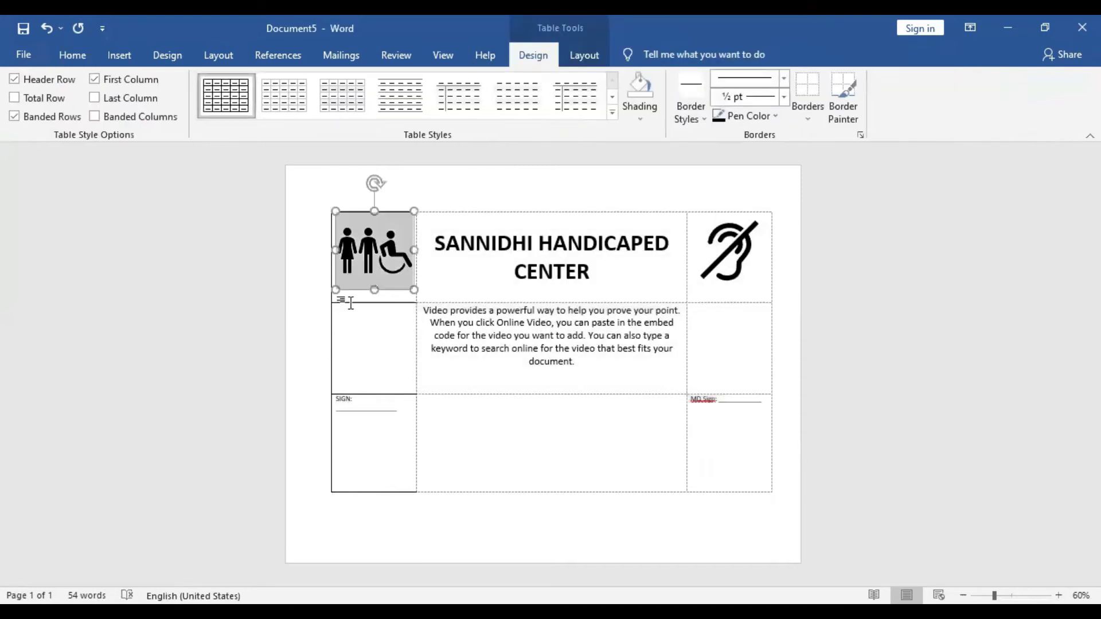
left_click_drag(350, 303, 344, 327)
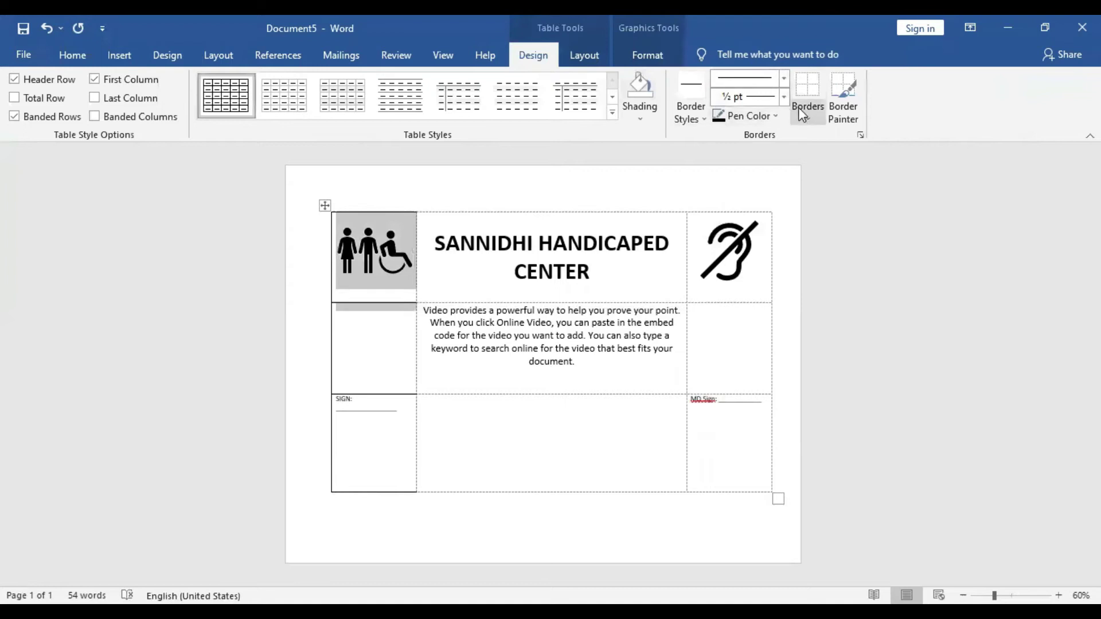
left_click(806, 115)
left_click(841, 217)
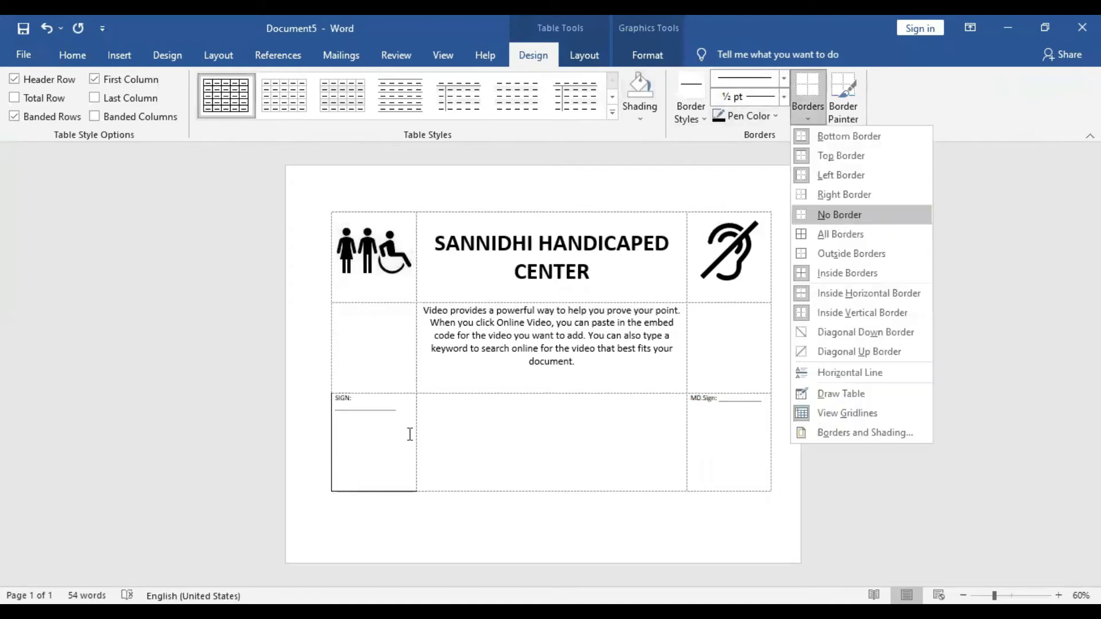
- Remove the remaining borders from the SIGN cell
left_click_drag(395, 404, 322, 518)
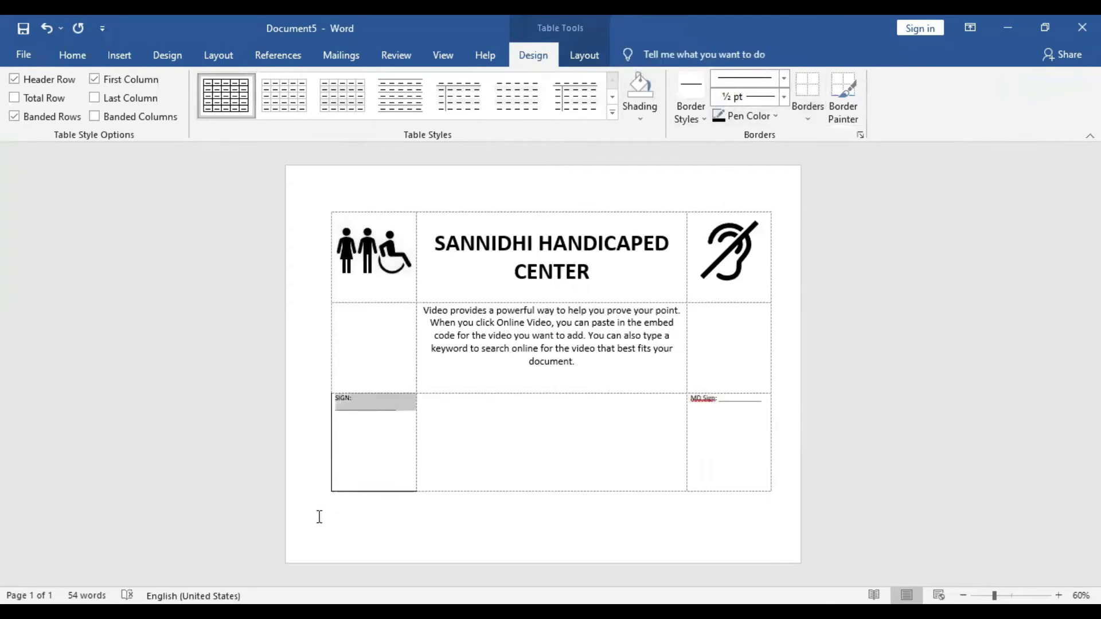
left_click(807, 91)
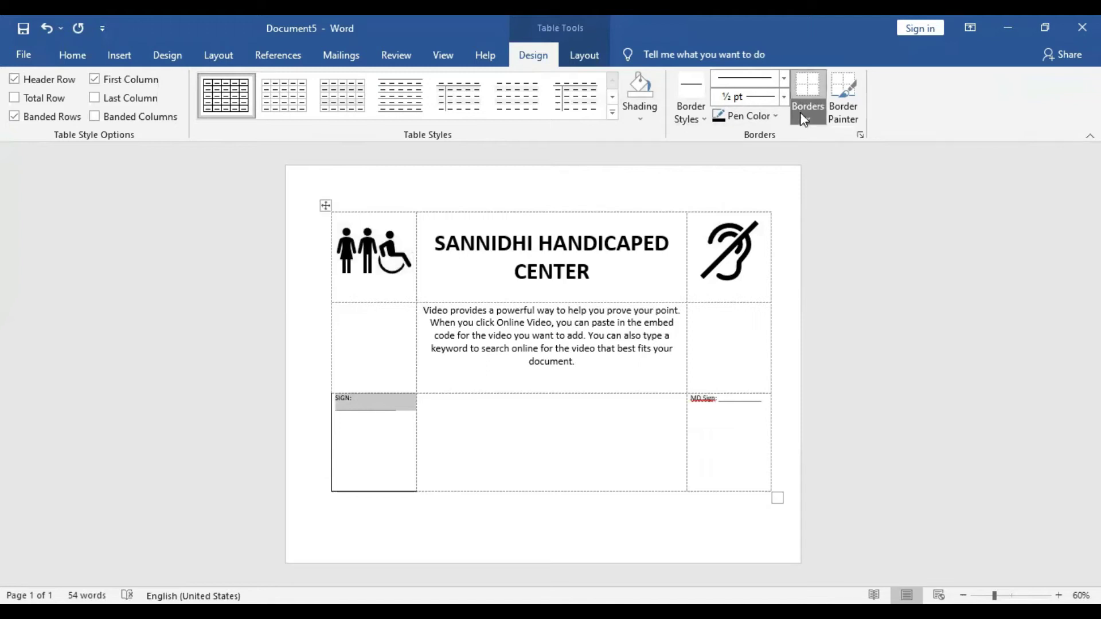
left_click(536, 440)
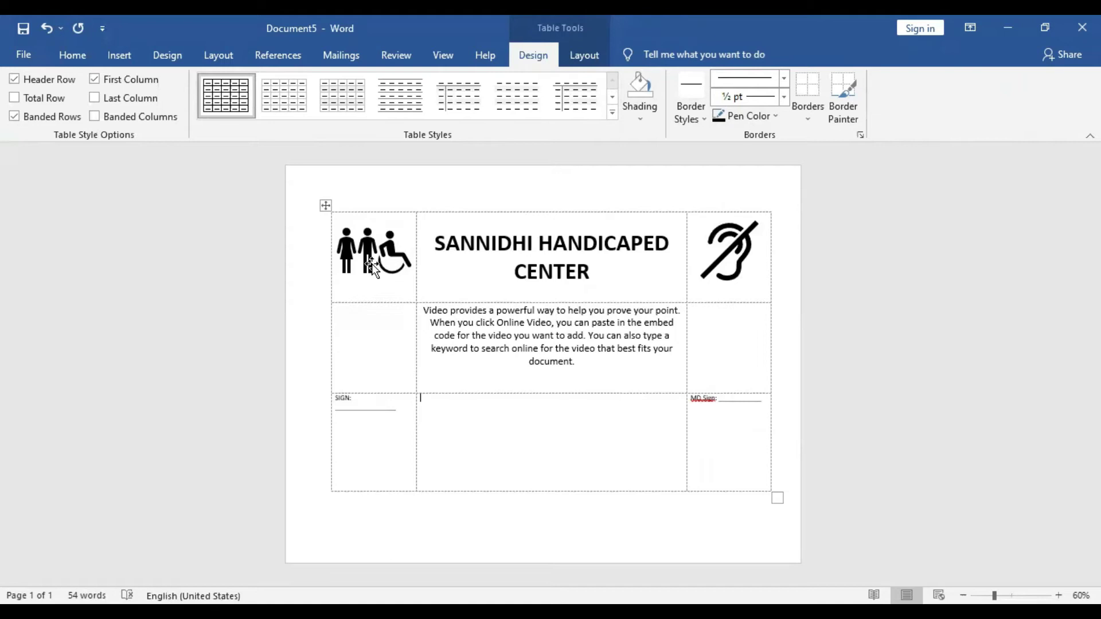
- Shrink the accessible restroom icon and the crossed-out ear icon to a similar smaller size
left_click(410, 286)
left_click_drag(415, 293, 388, 270)
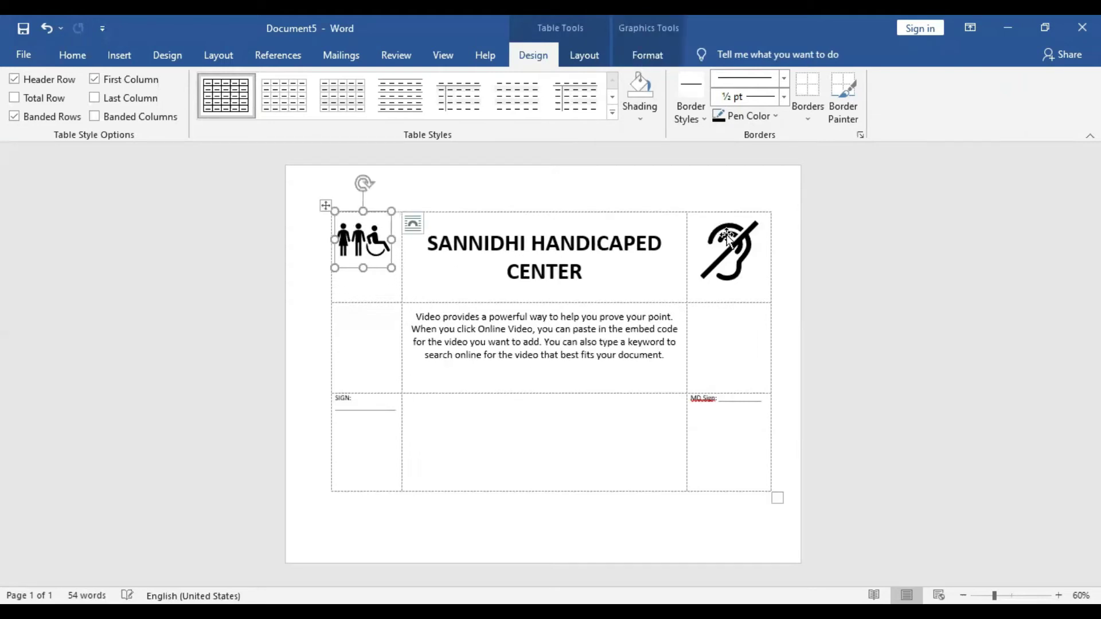
left_click(688, 290)
left_click_drag(687, 290, 712, 266)
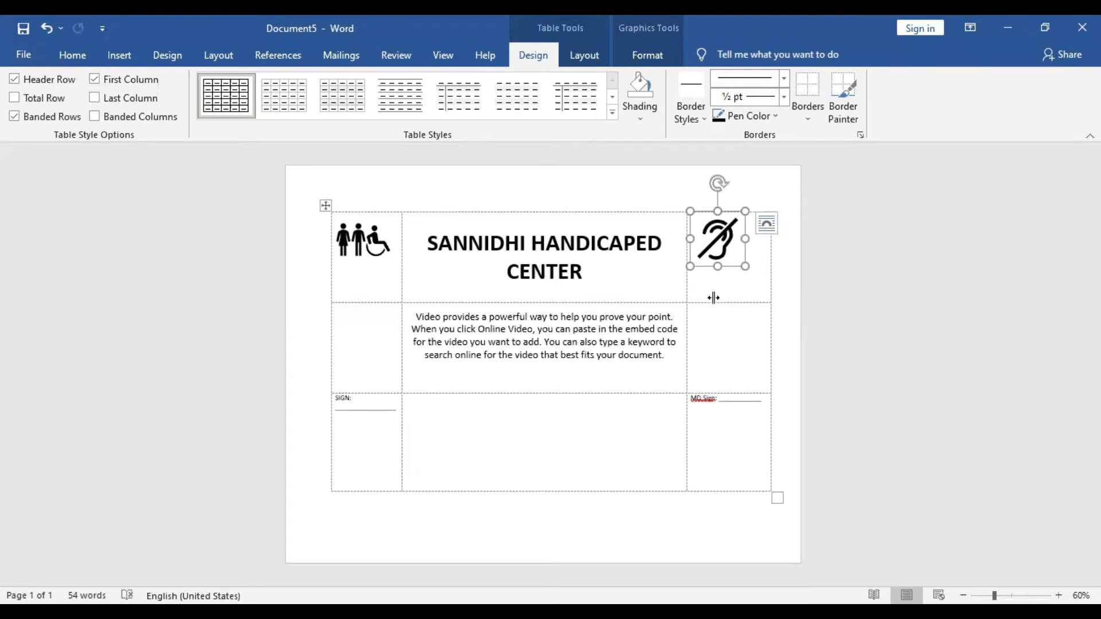
- Reduce the bottom row's height and adjust the outer column widths so the MD.Sign label and line fit on one line
left_click(401, 290)
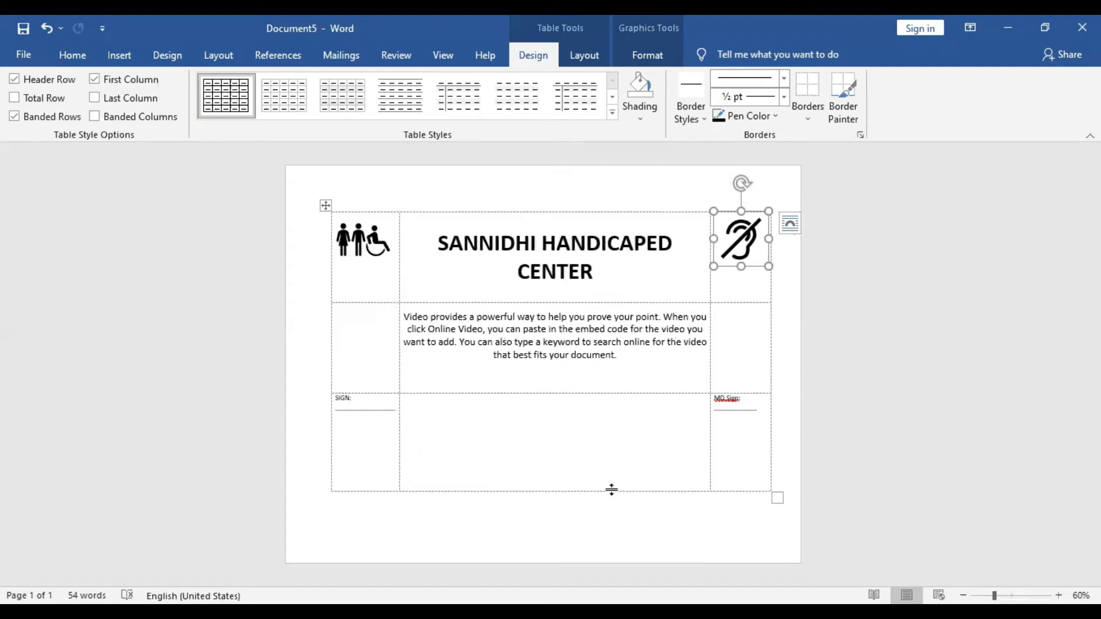
left_click_drag(611, 485, 612, 459)
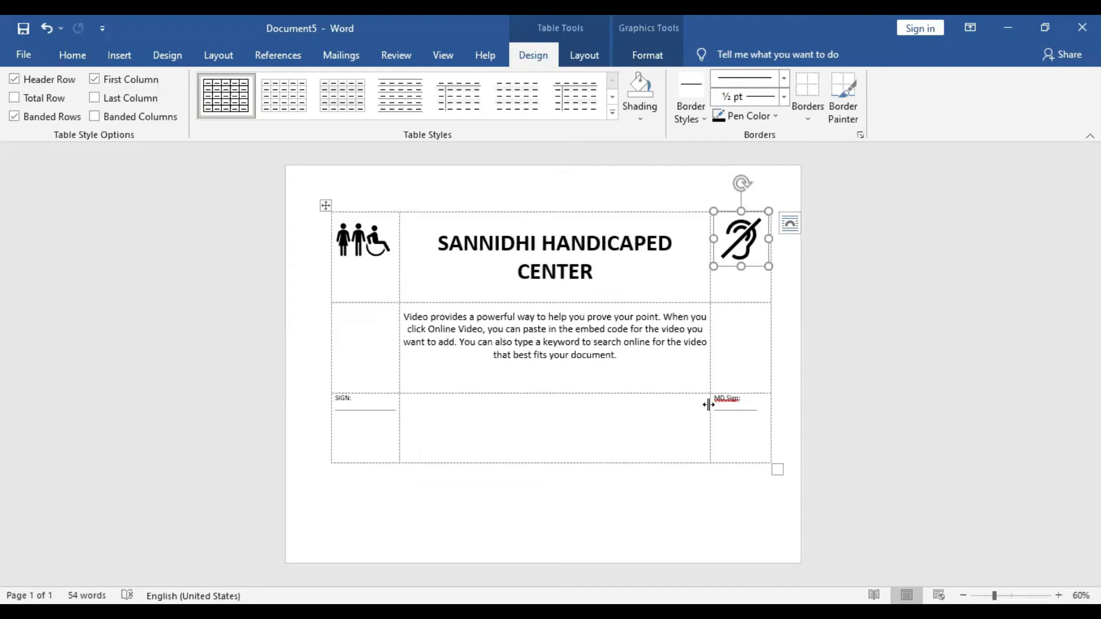
left_click_drag(686, 416, 686, 415)
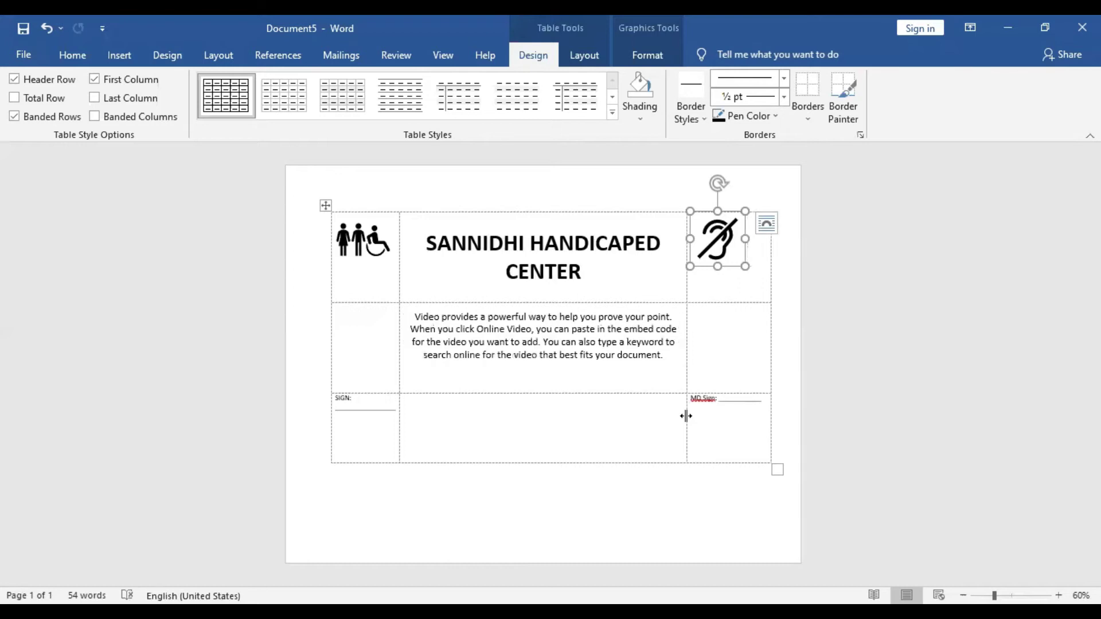
- Bring the SIGN label's signature line up onto the same line as the label
left_click(378, 405)
key("BackSpace")
key("BackSpace")
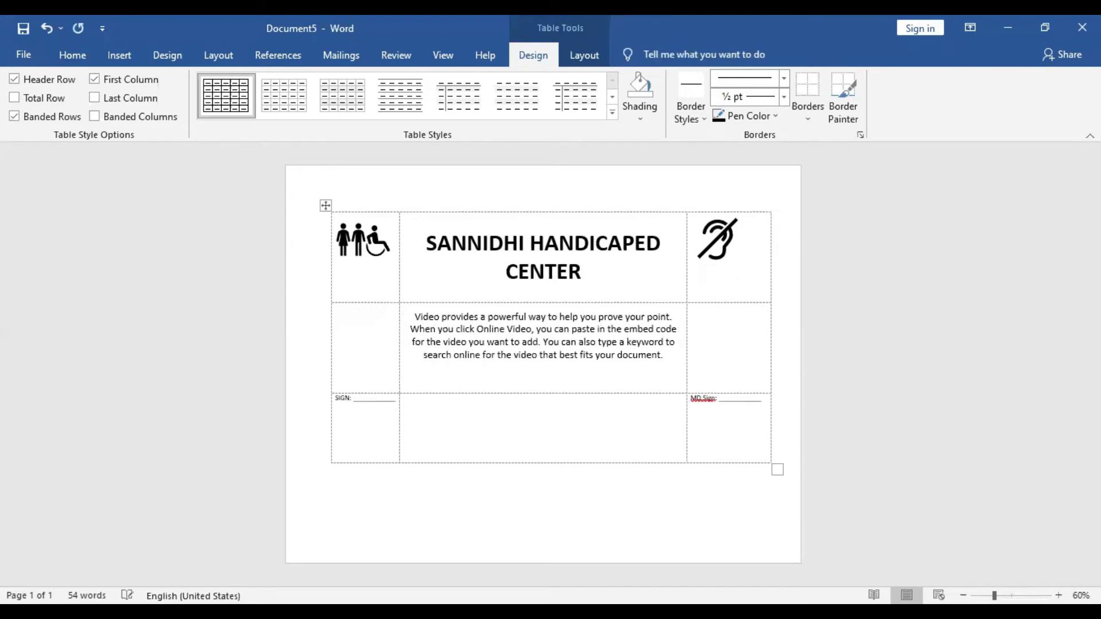
- Center the bottom row's text both ways in its cells and enlarge it to 16 pt
left_click_drag(351, 397, 732, 404)
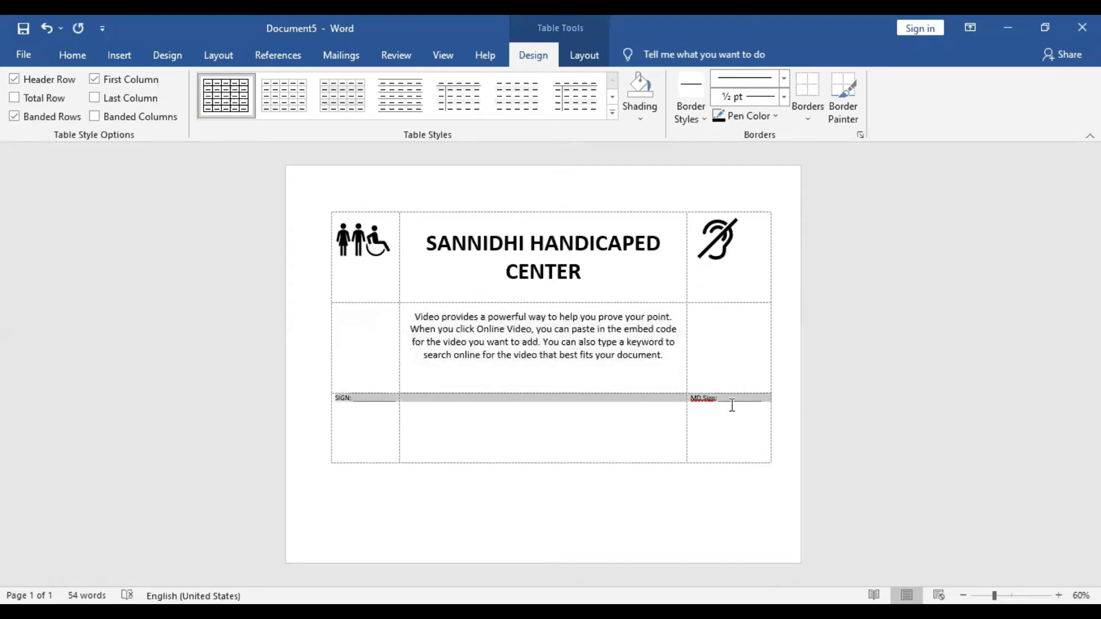
left_click(584, 54)
left_click(796, 96)
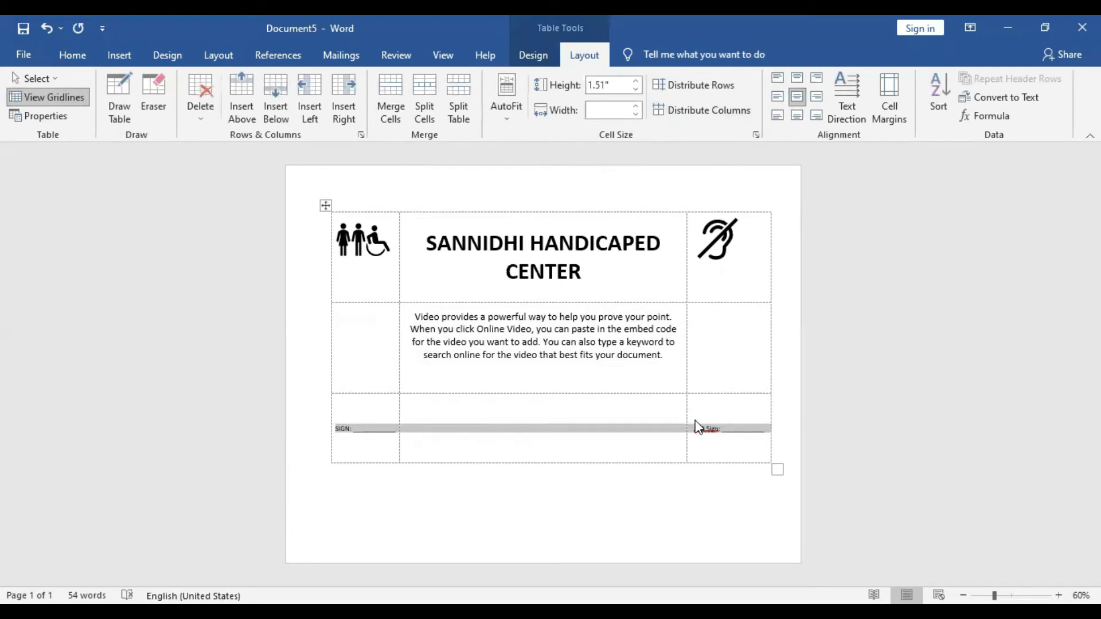
left_click(72, 54)
left_click(281, 87)
left_click(281, 87)
left_click(281, 87)
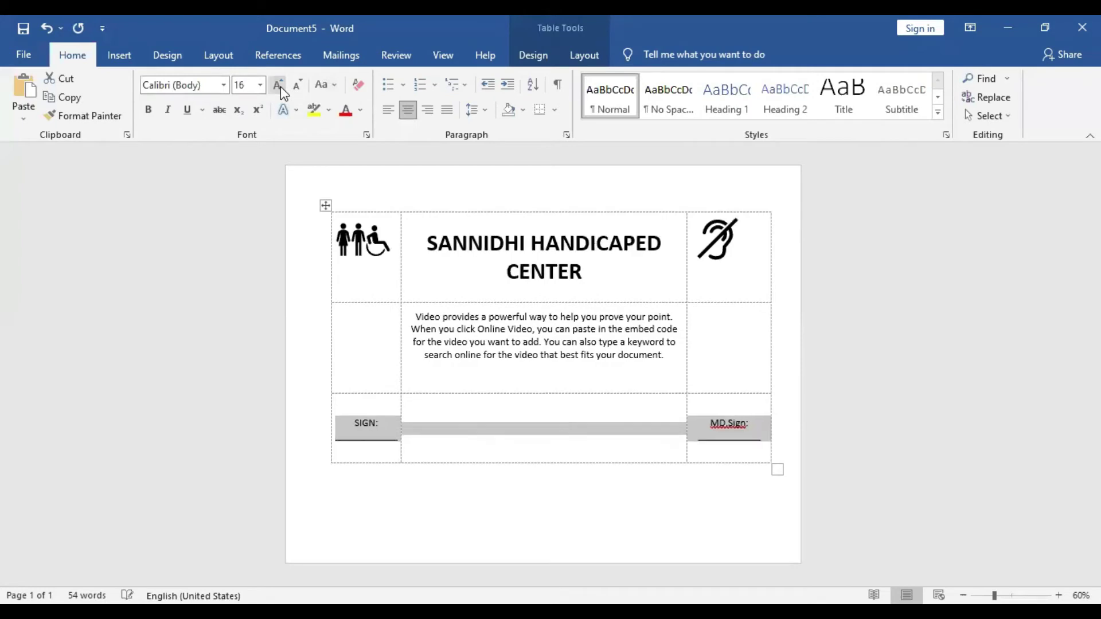
- Shorten the signature line in the SIGN cell slightly and keep it on its own line below the label
scroll(544, 423, "up", 4, "ctrl")
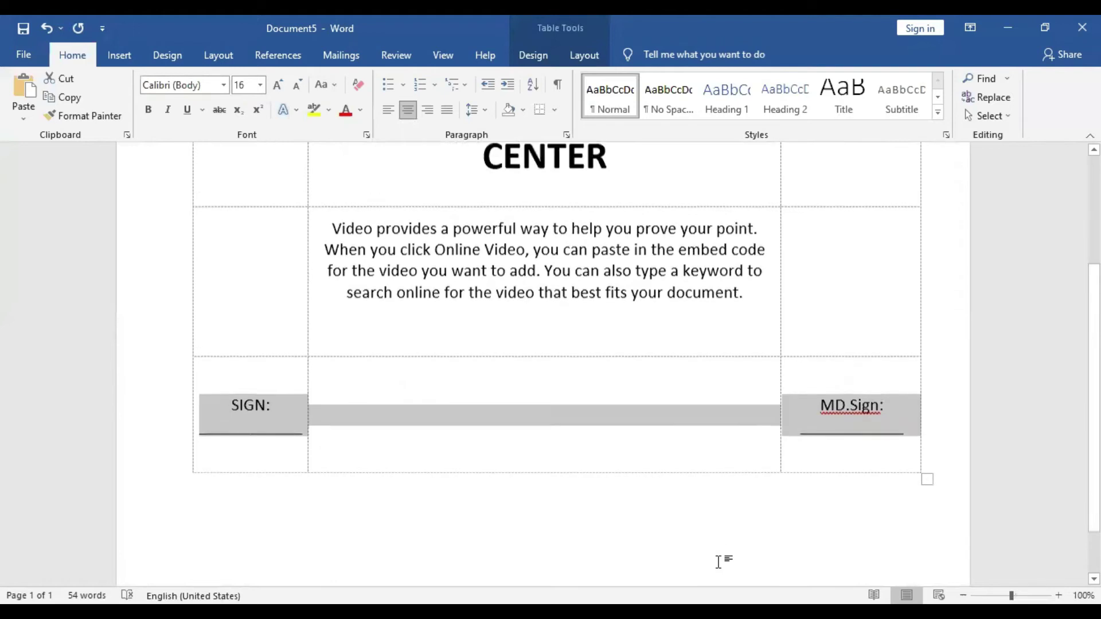
scroll(719, 560, "up", 4)
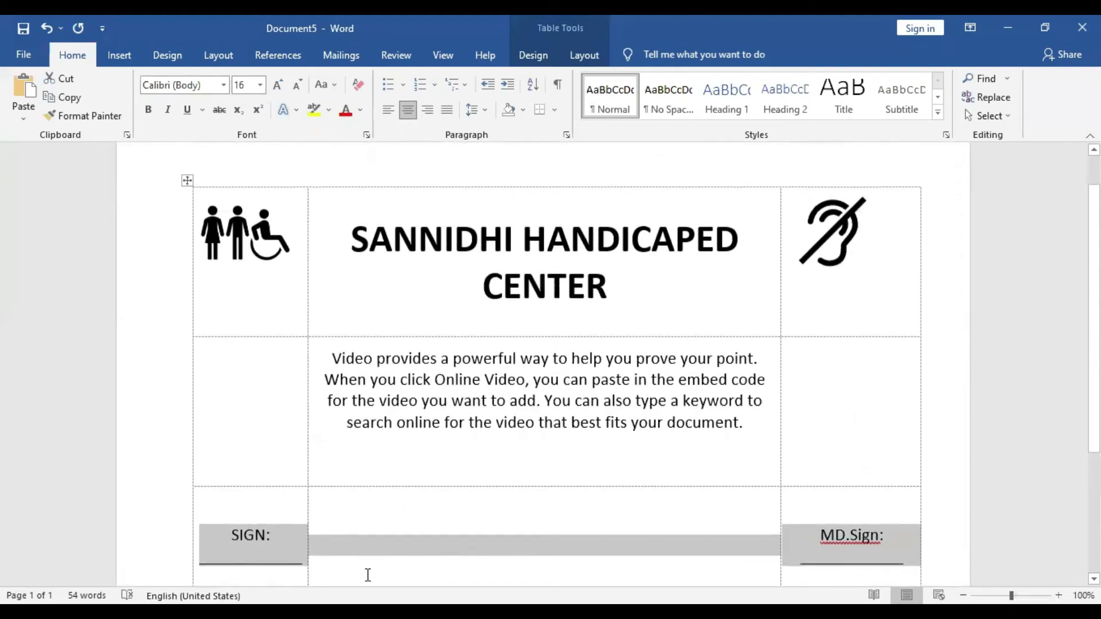
left_click(851, 558)
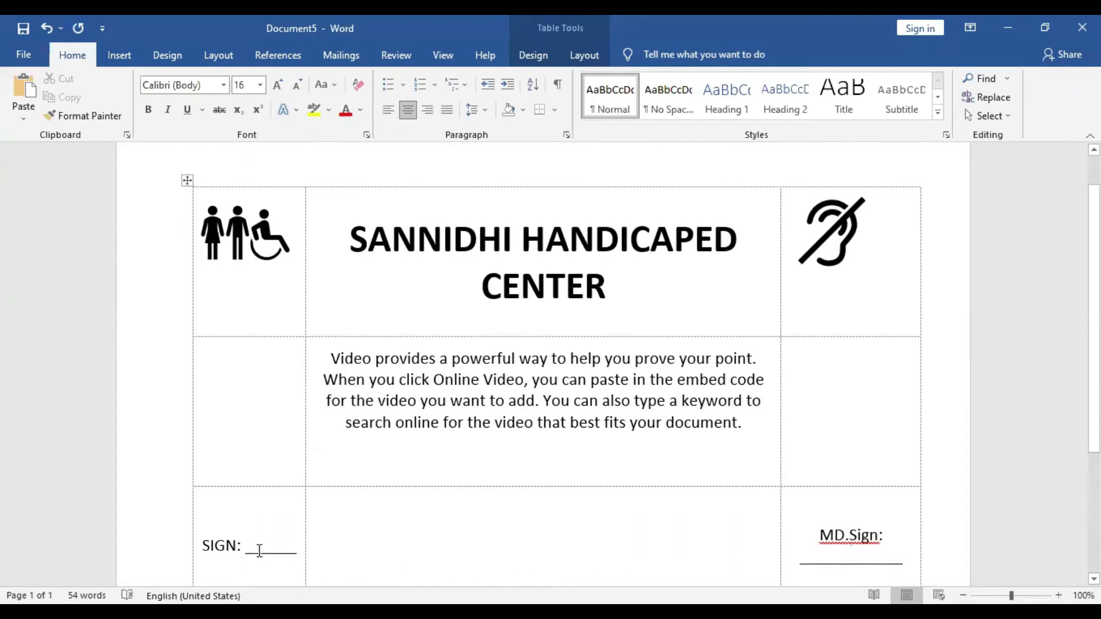
key("Return")
key("BackSpace")
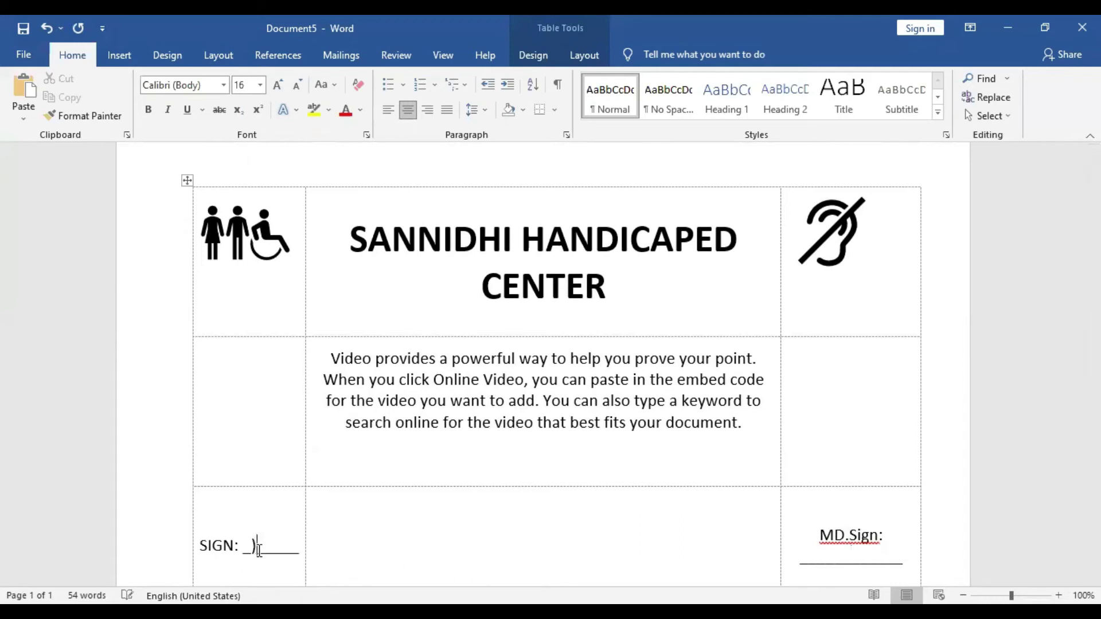
key("Return")
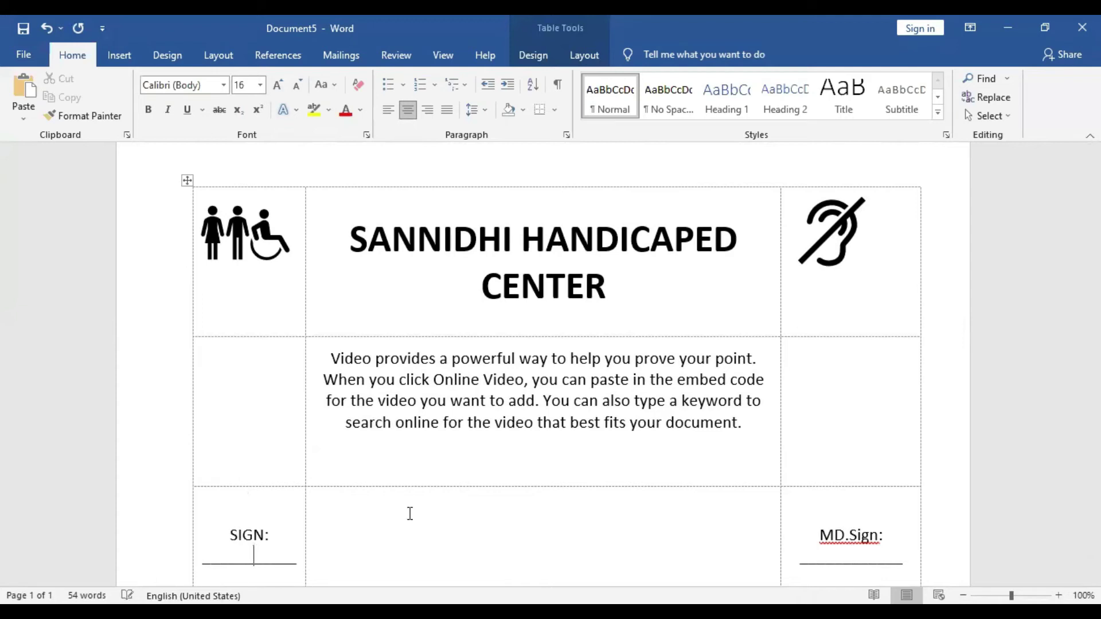
- Bold the SIGN and MD.Sign labels together with their signature lines
left_click(875, 533, "shift")
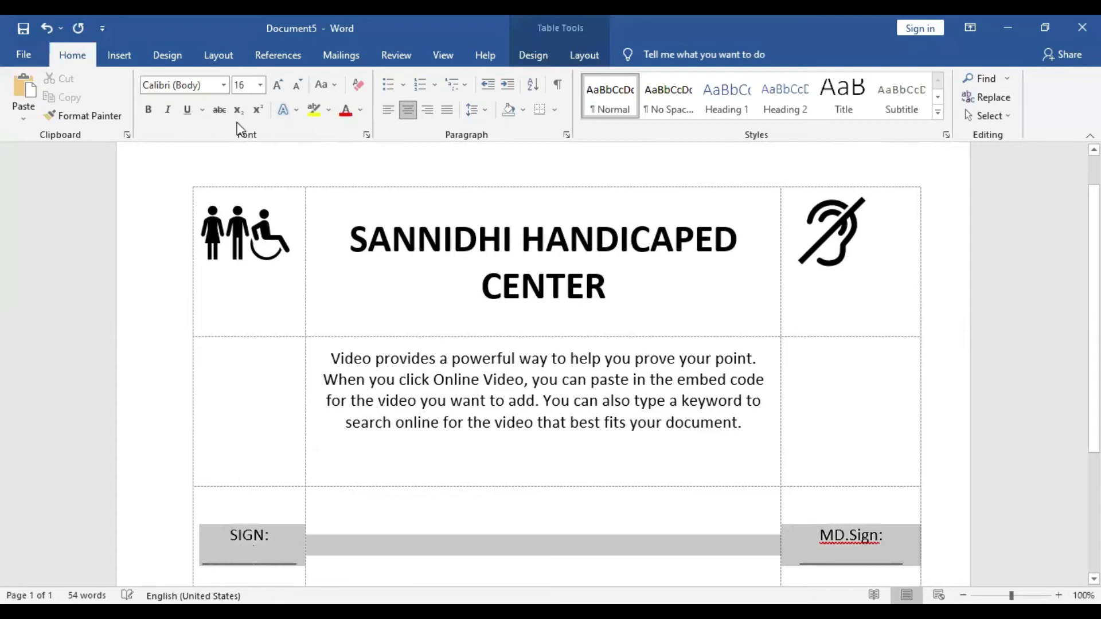
left_click(148, 110)
left_click(415, 438)
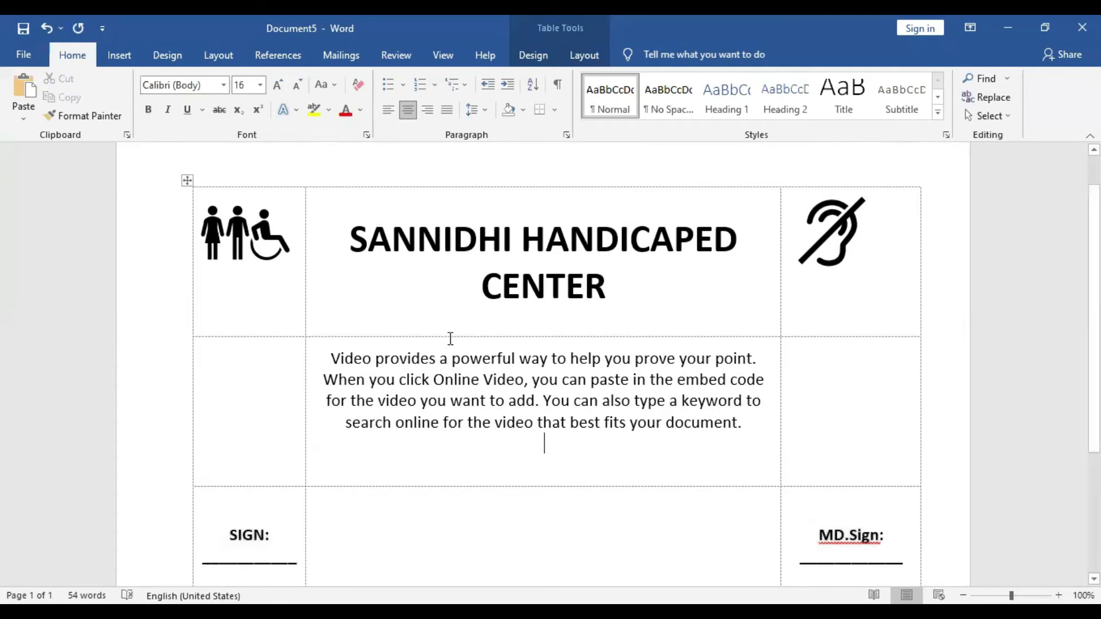
- Color the heading SANNIDHI HANDICAPED CENTER in the standard green
left_click_drag(371, 248, 625, 280)
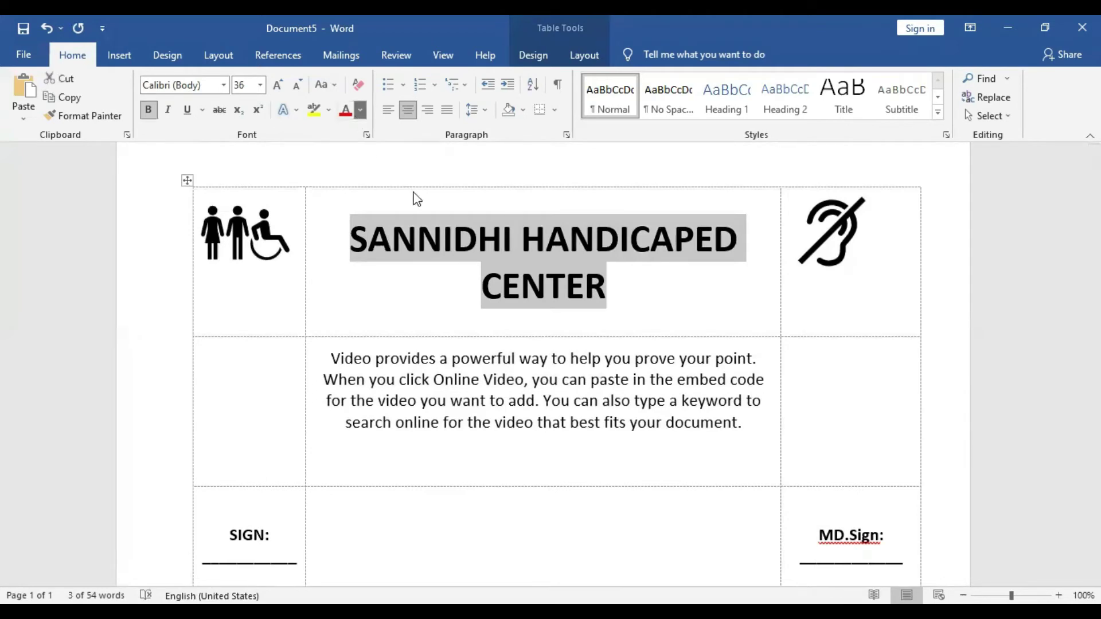
left_click(360, 109)
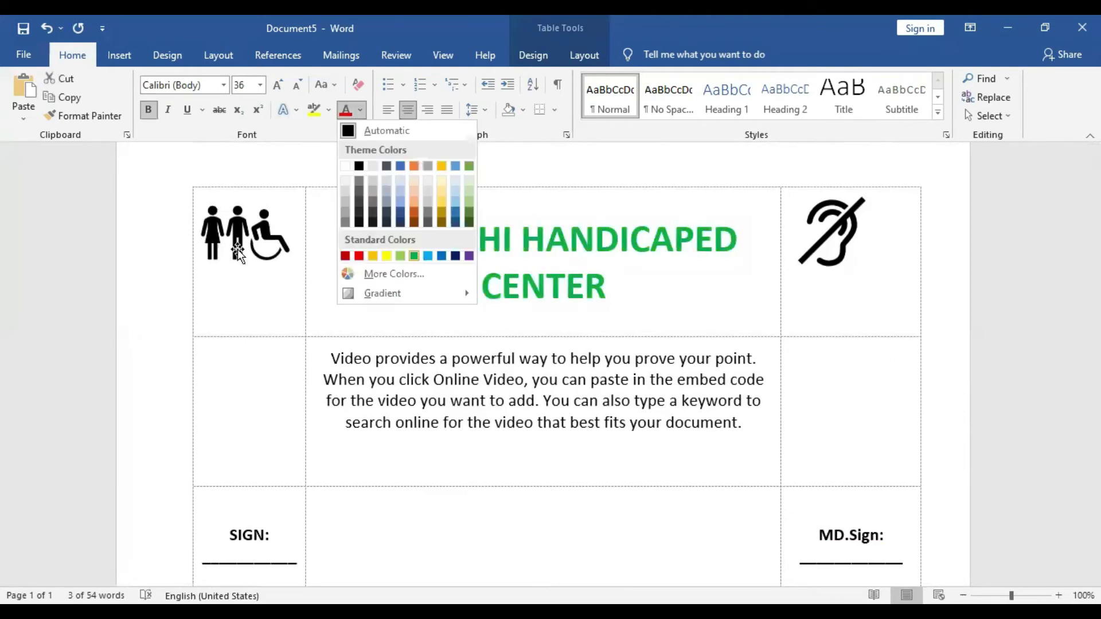
left_click(420, 259)
- Recolor the accessible restroom icon and the crossed-out ear icon with the solid orange graphics style preset
left_click(239, 248)
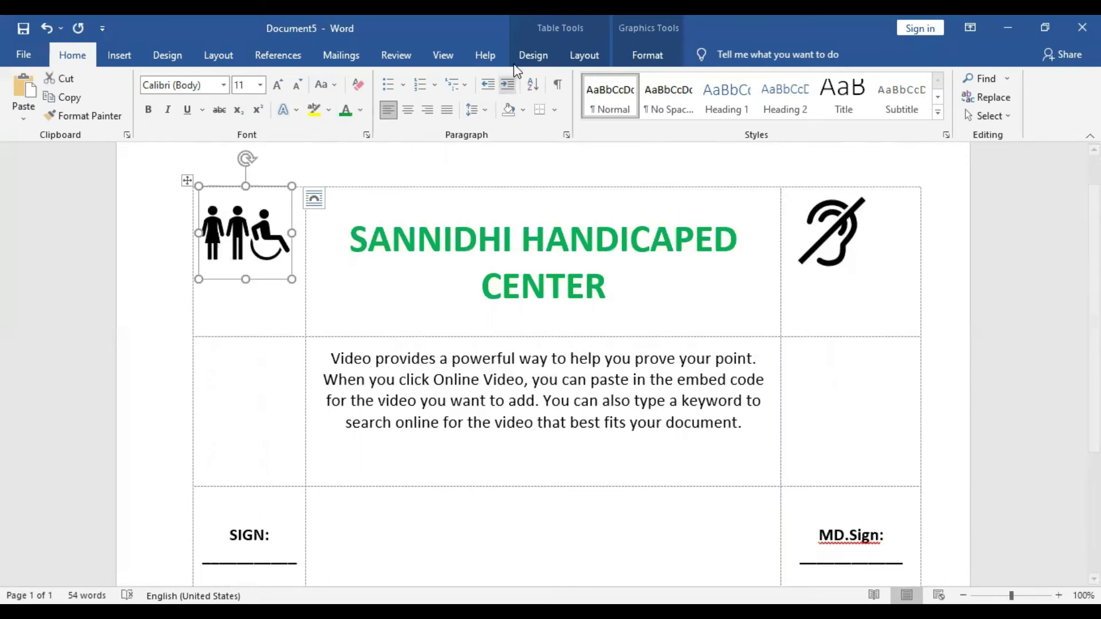
left_click(582, 53)
left_click(533, 57)
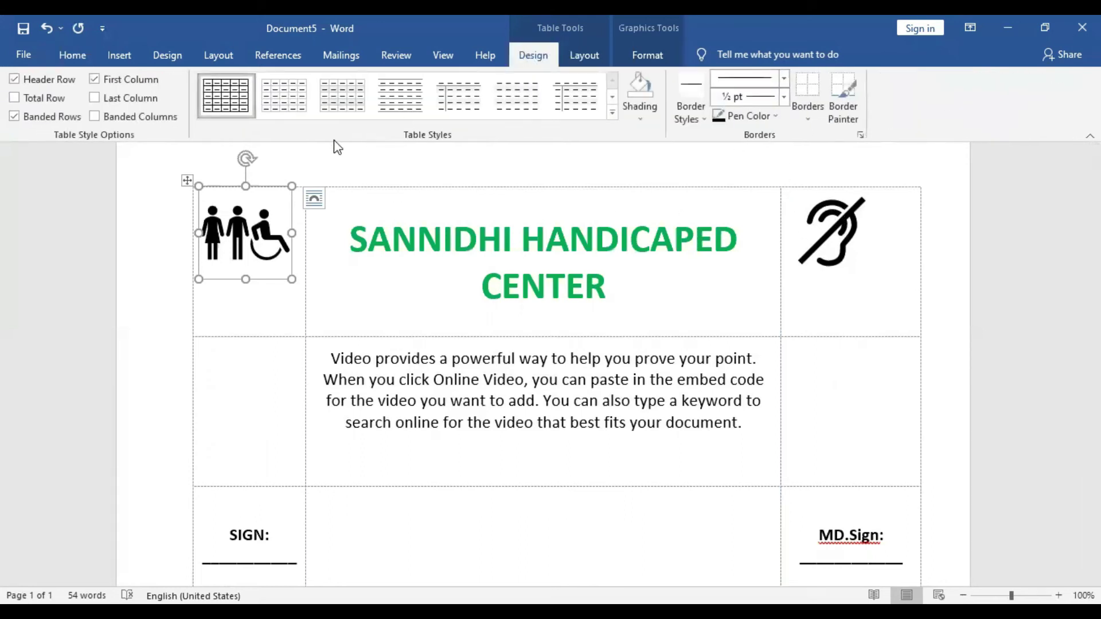
left_click(656, 51)
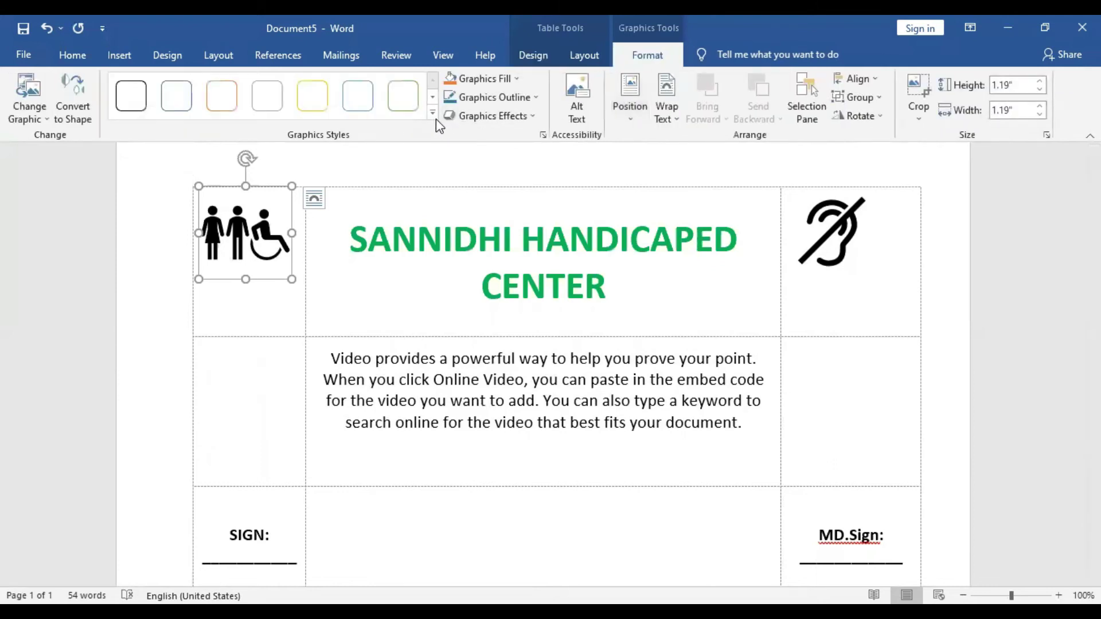
left_click(433, 114)
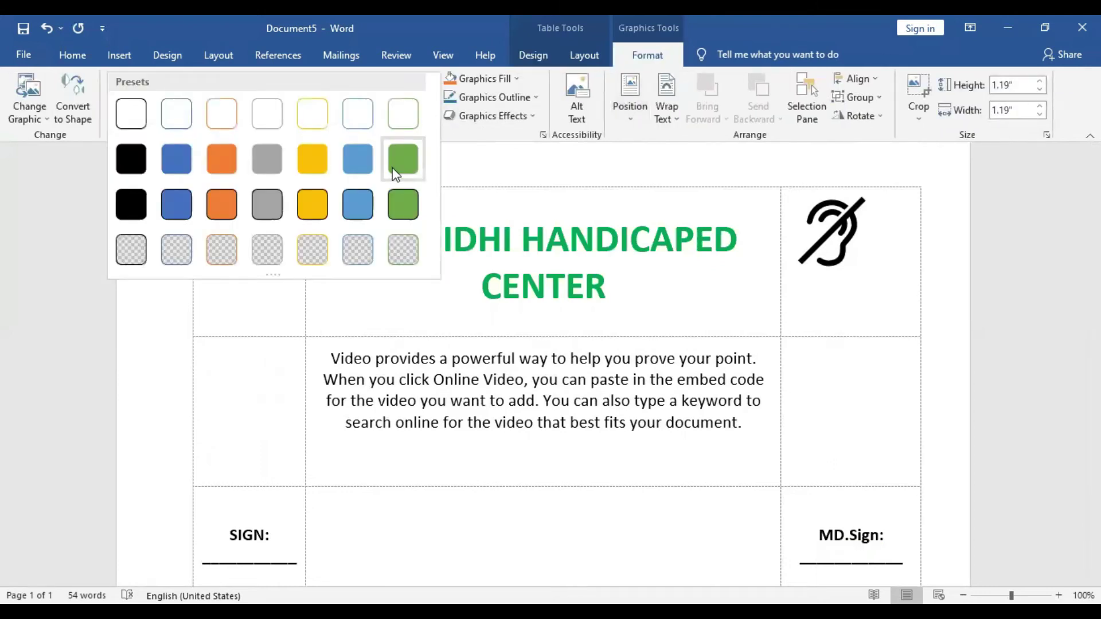
left_click(394, 172)
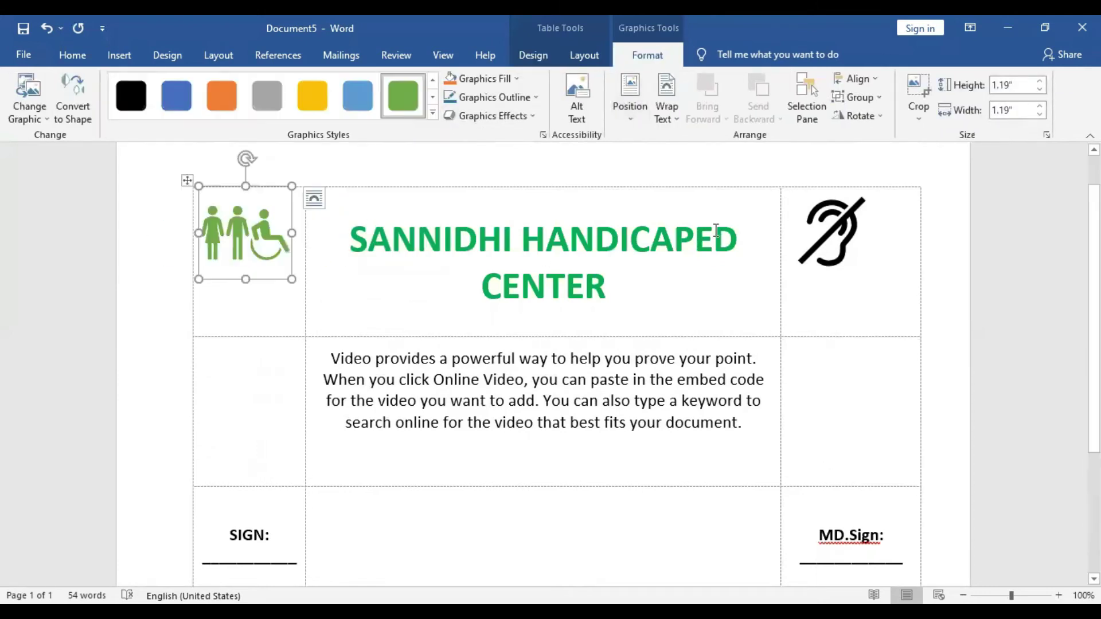
left_click(223, 105)
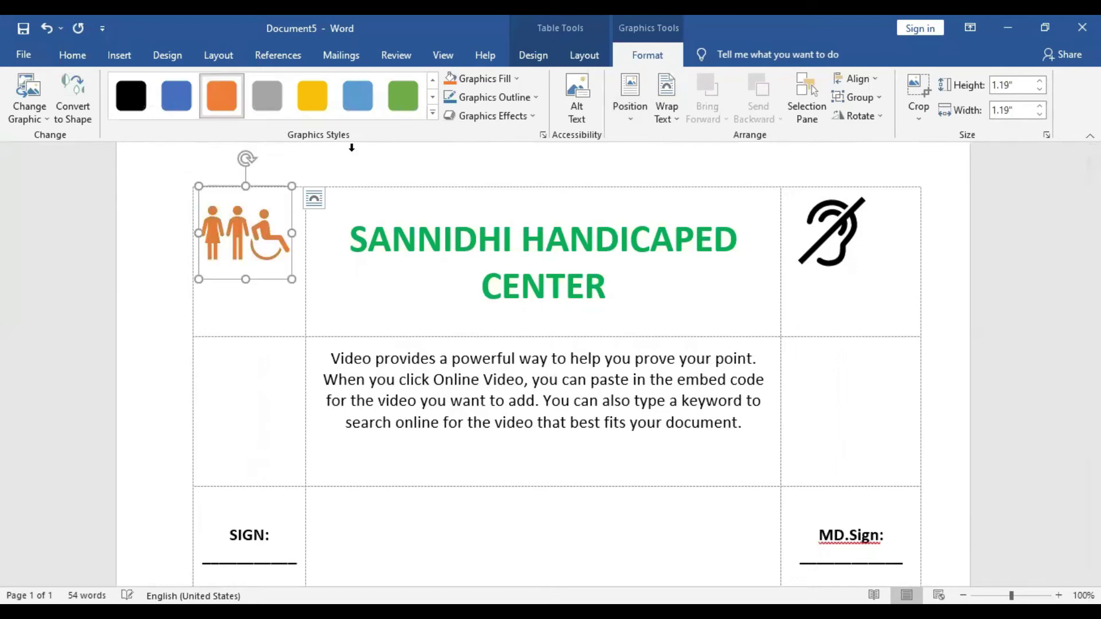
left_click(838, 208)
left_click(223, 98)
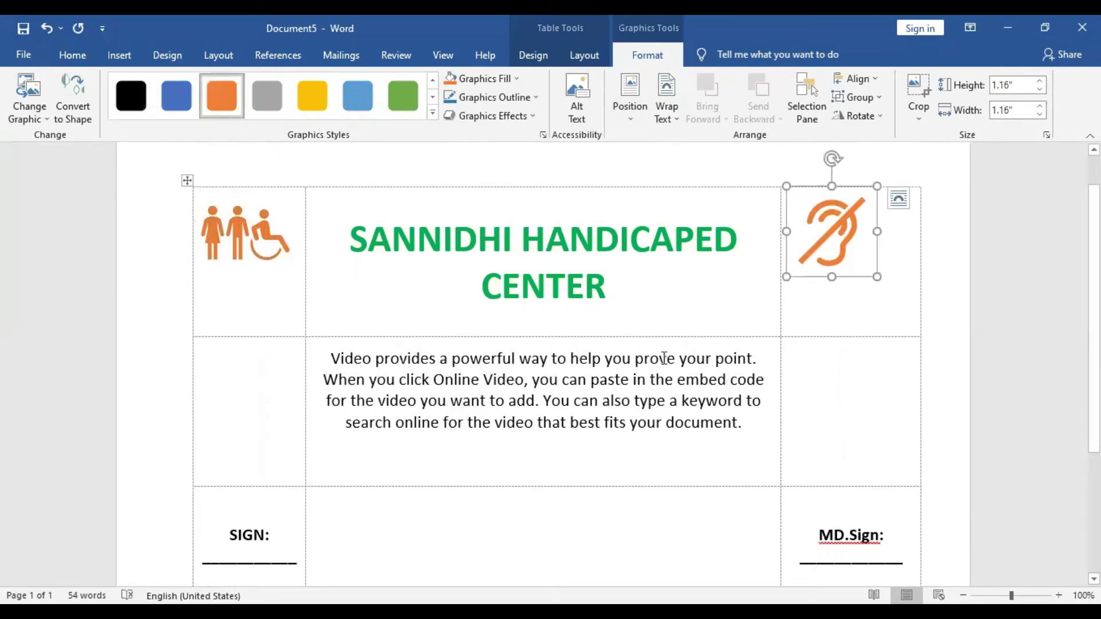
scroll(664, 358, "down", 3)
scroll(664, 358, "down", 1)
left_click(511, 327)
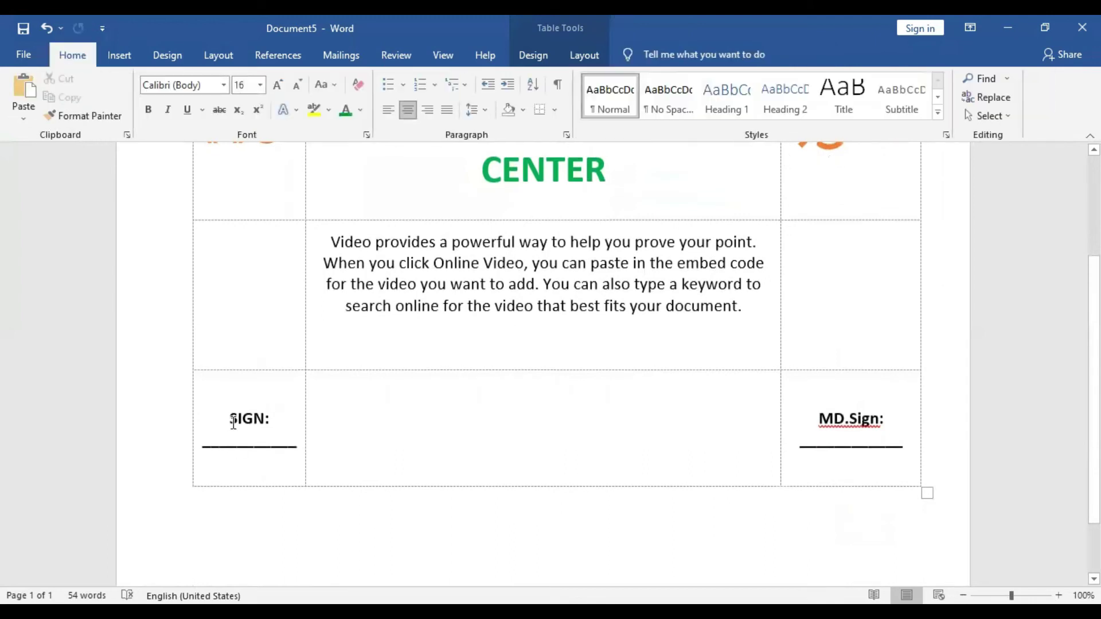
scroll(646, 312, "up", 3)
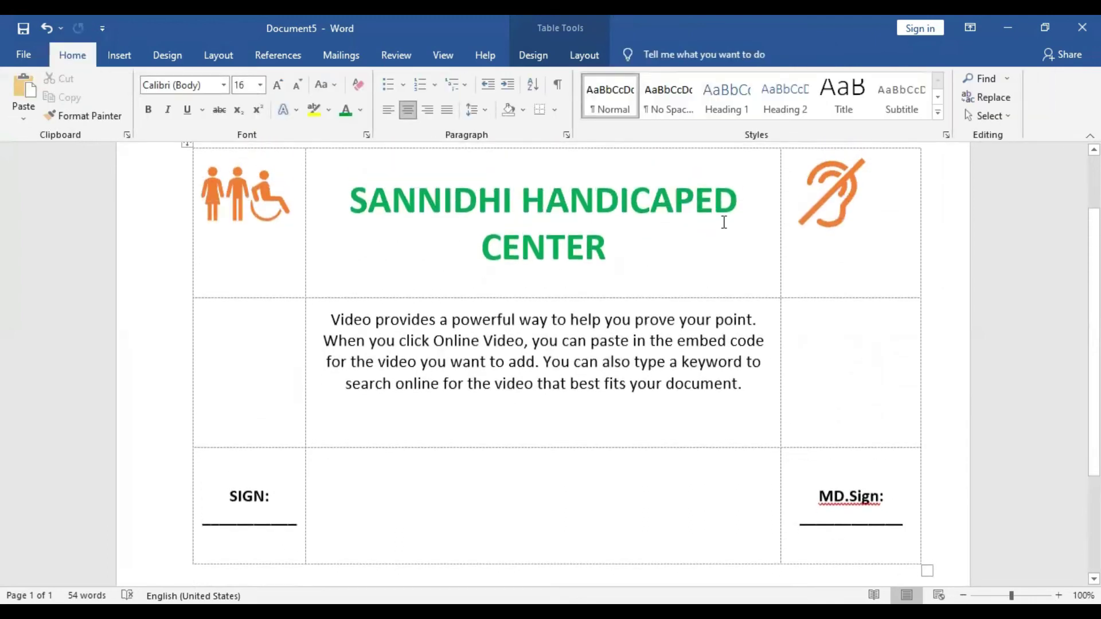
- Draw a half-frame shape at the page's upper-left corner and resize it to about 2.21" high and 1.6" wide
scroll(631, 294, "up", 3)
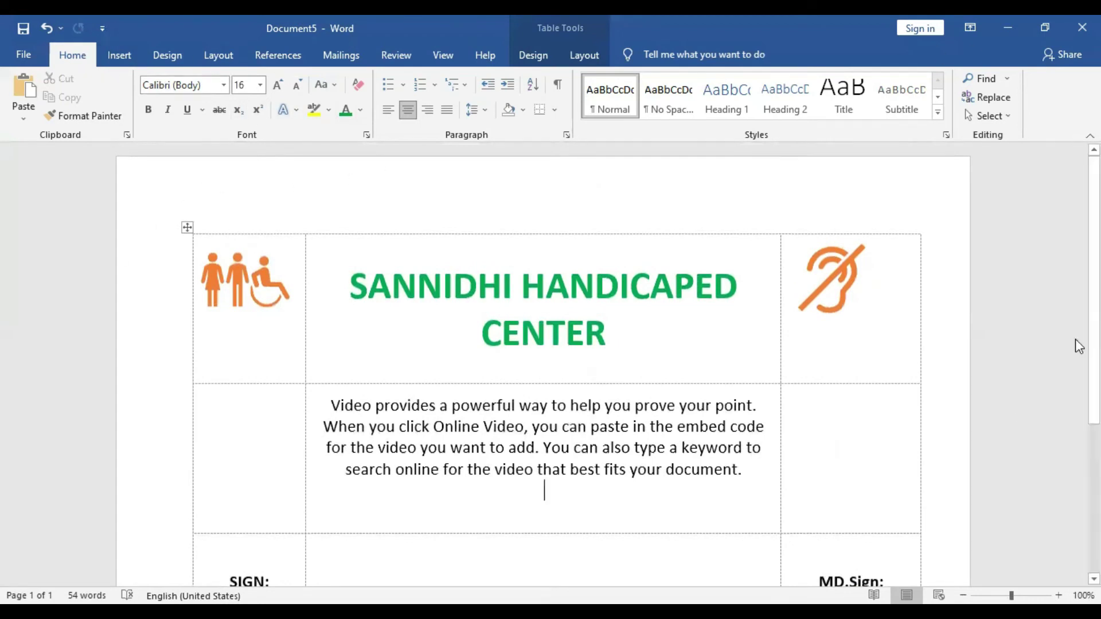
left_click(115, 55)
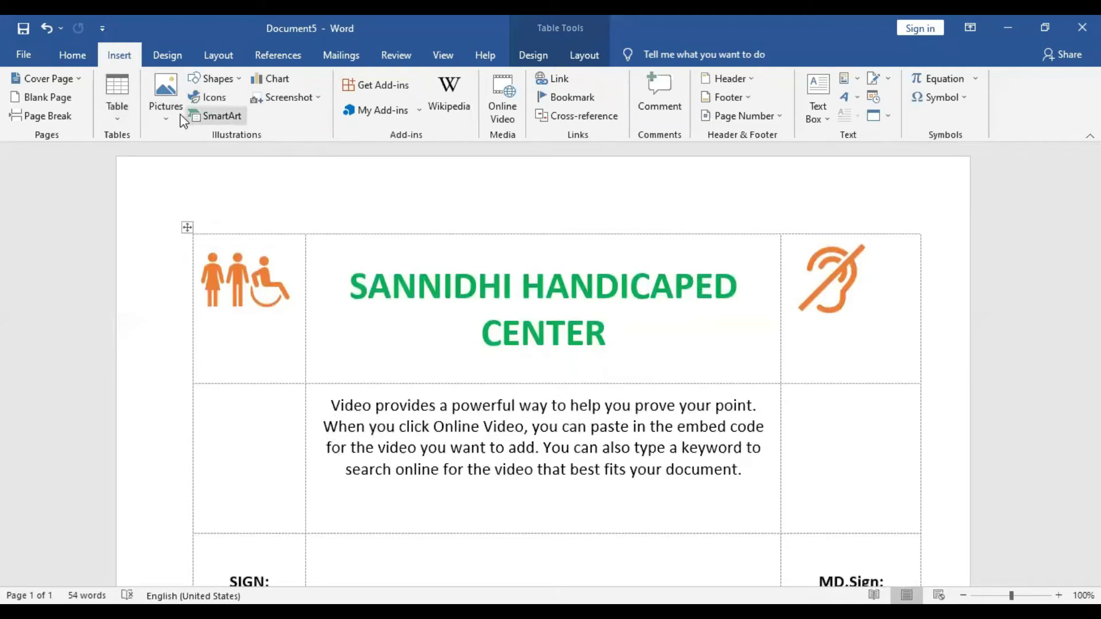
left_click(213, 79)
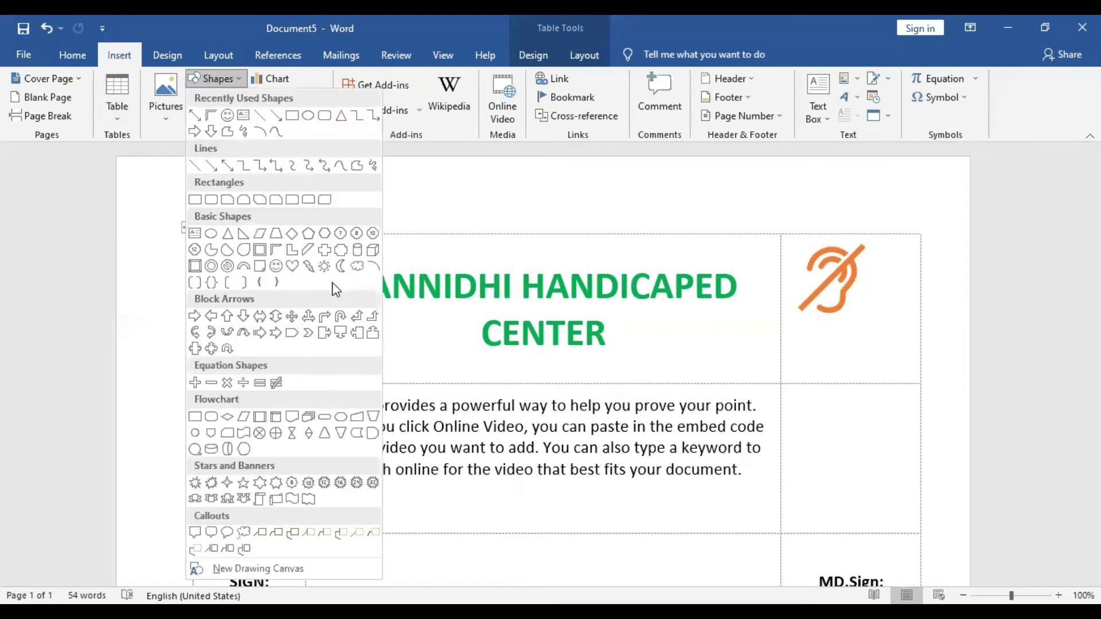
left_click(276, 250)
mouse_move(138, 175)
left_mouse_down()
mouse_move(191, 249)
mouse_move(262, 285)
left_mouse_up()
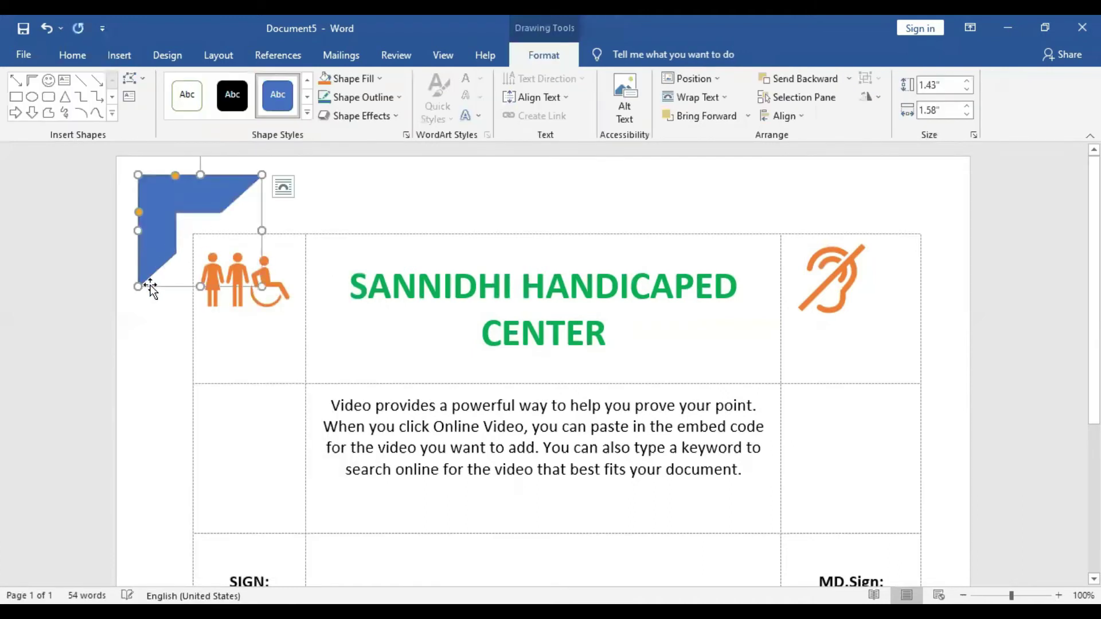
mouse_move(138, 212)
left_mouse_down()
mouse_move(128, 248)
mouse_move(143, 214)
left_mouse_up()
left_click_drag(138, 286, 135, 346)
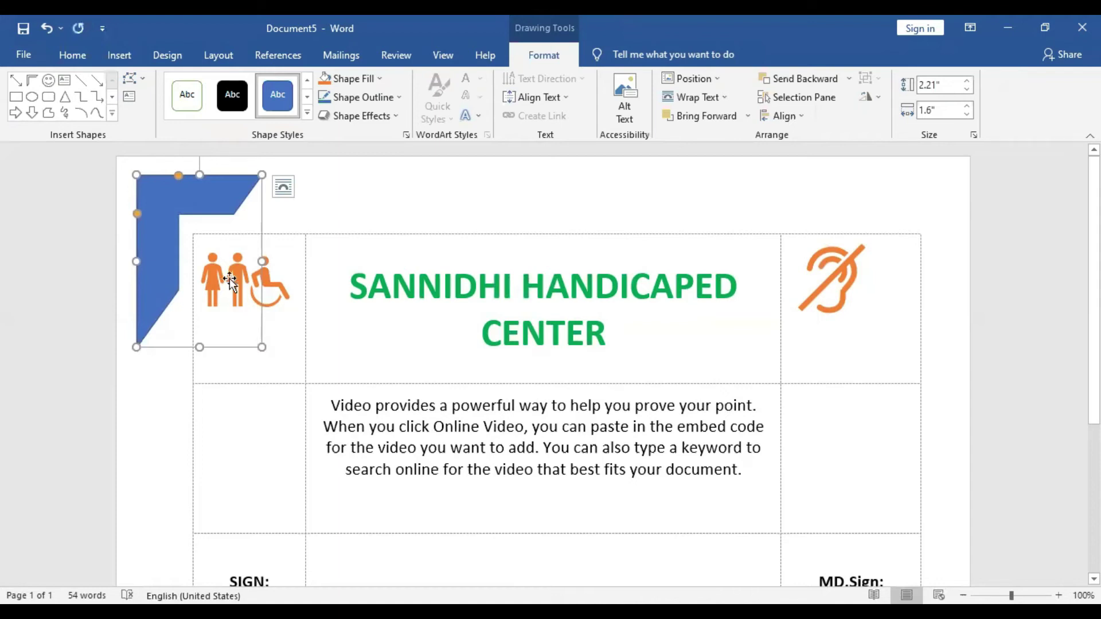
- Duplicate the half-frame shape, rotate the copy right 90°, and place it at the page's upper-right corner
key("ctrl+c")
key("ctrl+v")
left_click_drag(235, 213, 397, 226)
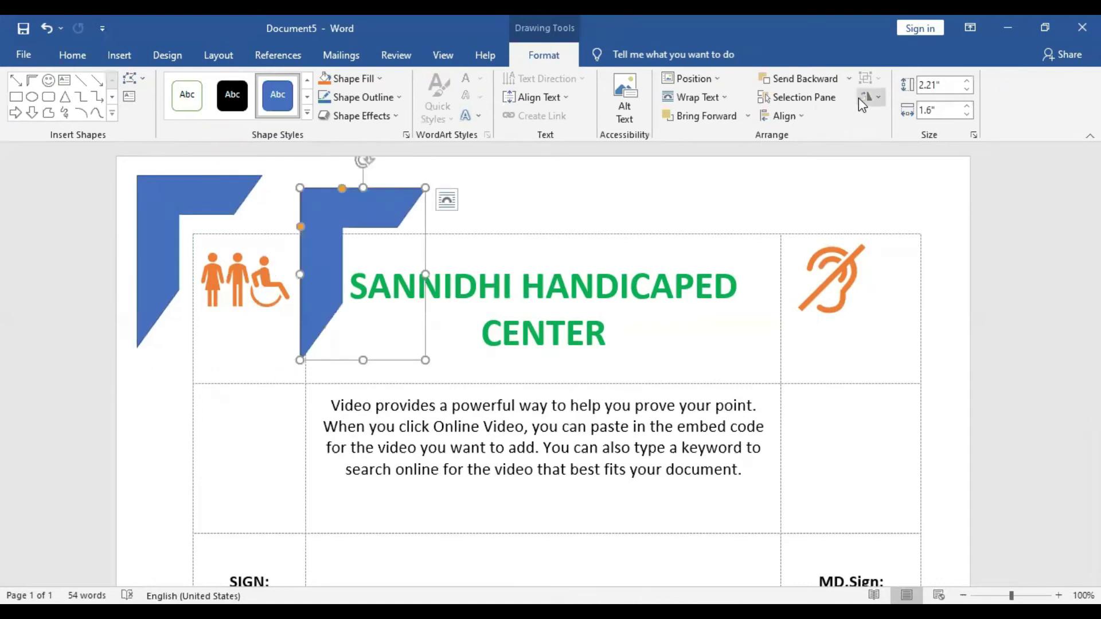
left_click(858, 97)
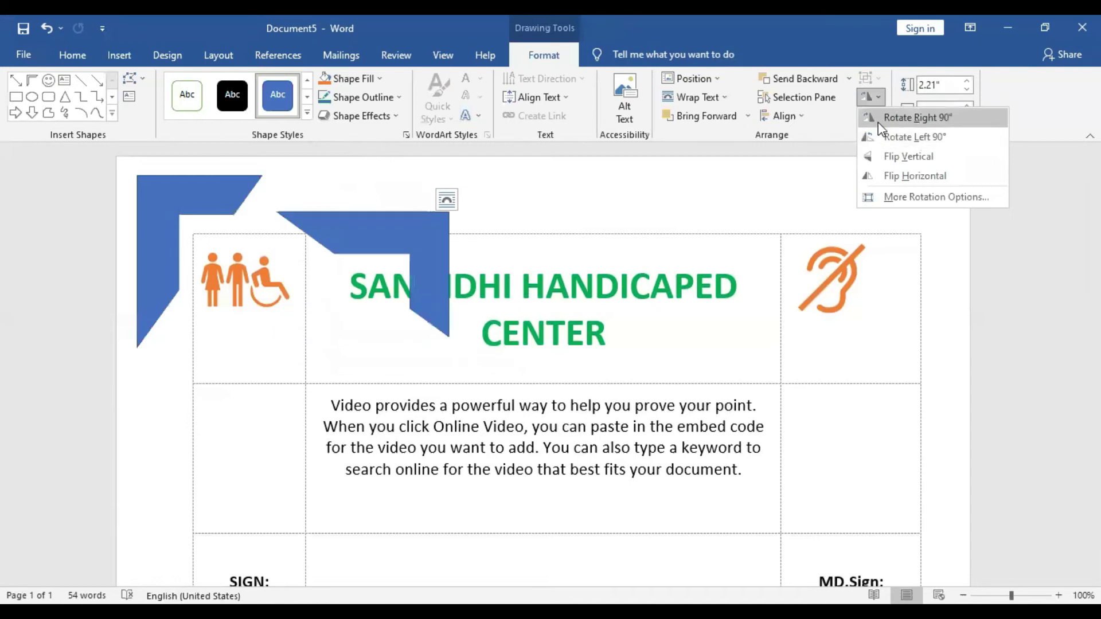
left_click(879, 120)
left_click_drag(418, 245, 897, 202)
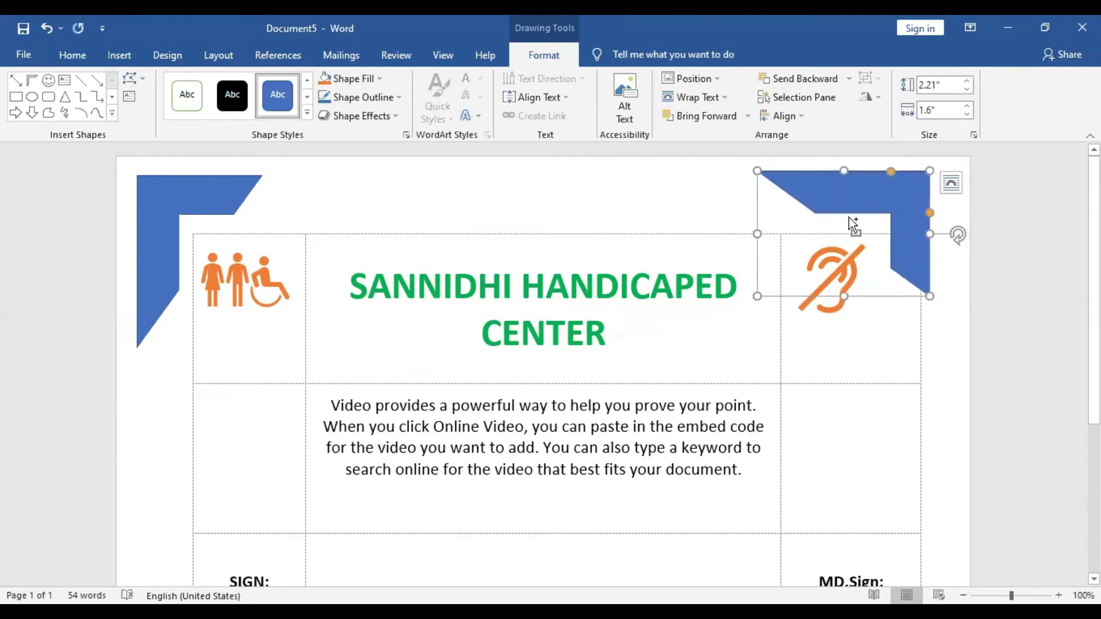
- Duplicate the upper-right corner shape and rotate the new copy right 90° for the lower-right corner
key("ctrl+c")
key("ctrl+v")
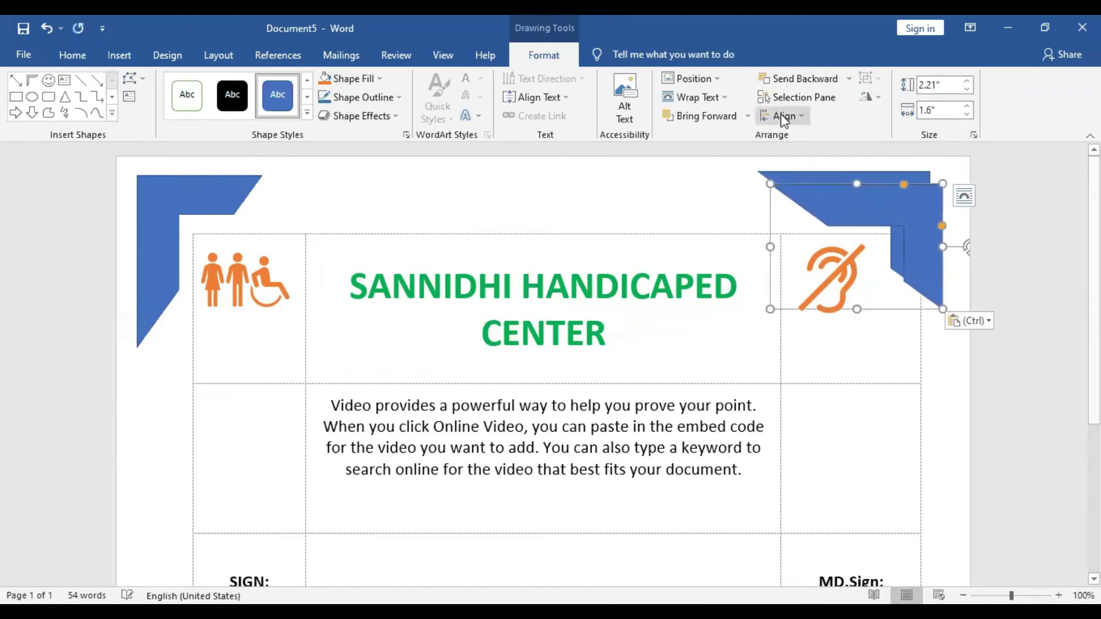
left_click(871, 97)
left_click(883, 117)
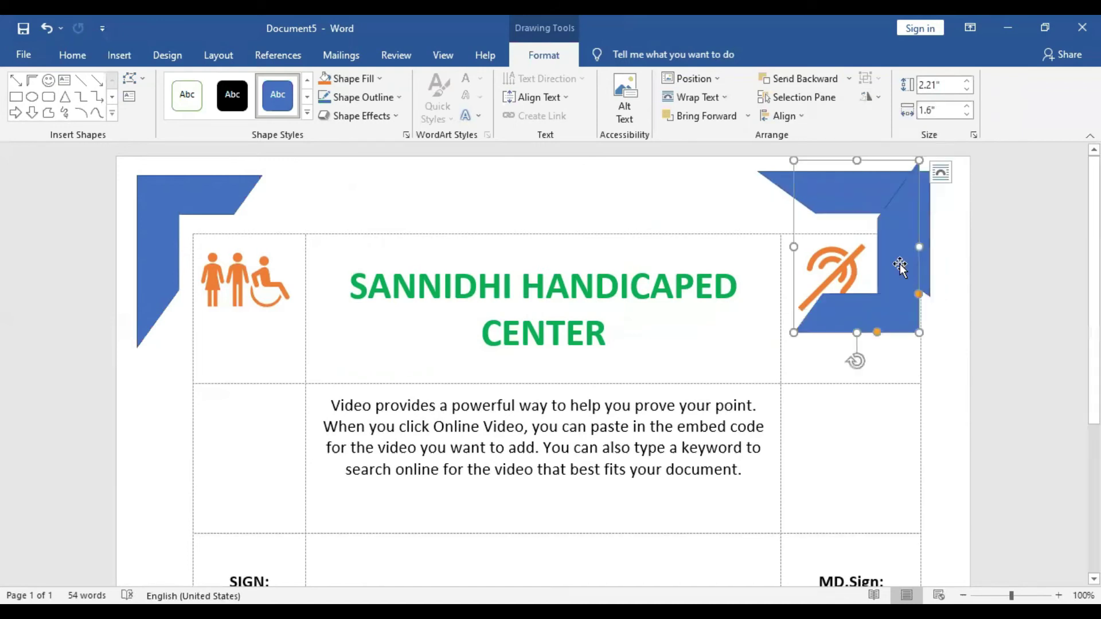